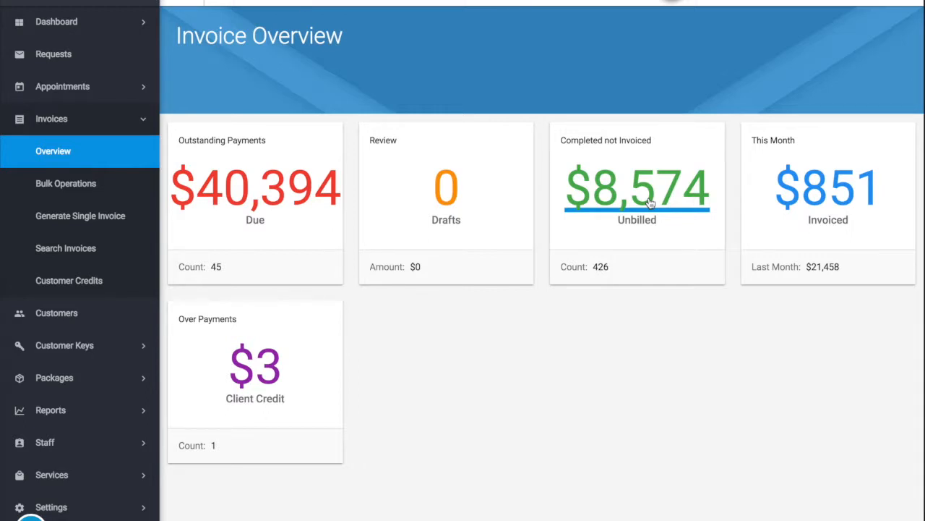
- Open the completed appointments that are not yet invoiced and show the list in the Details view
left_click(649, 202)
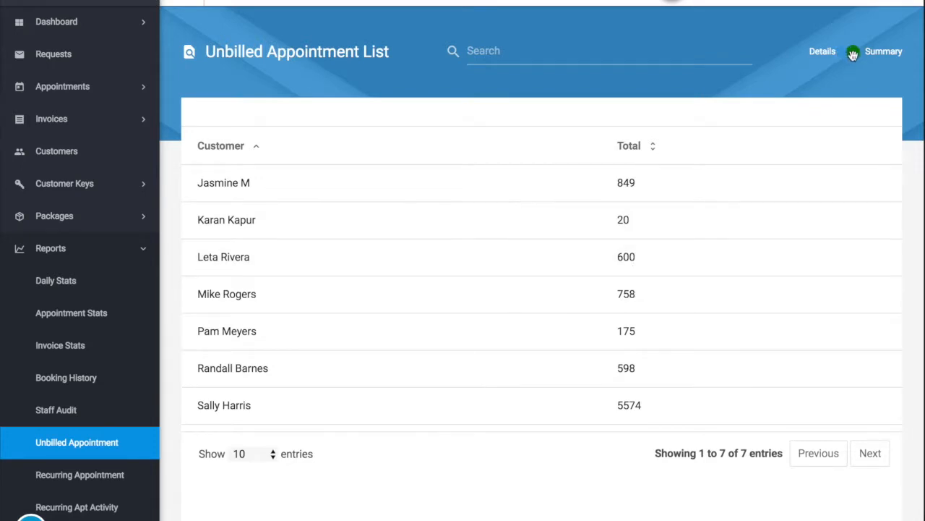
left_click(848, 52)
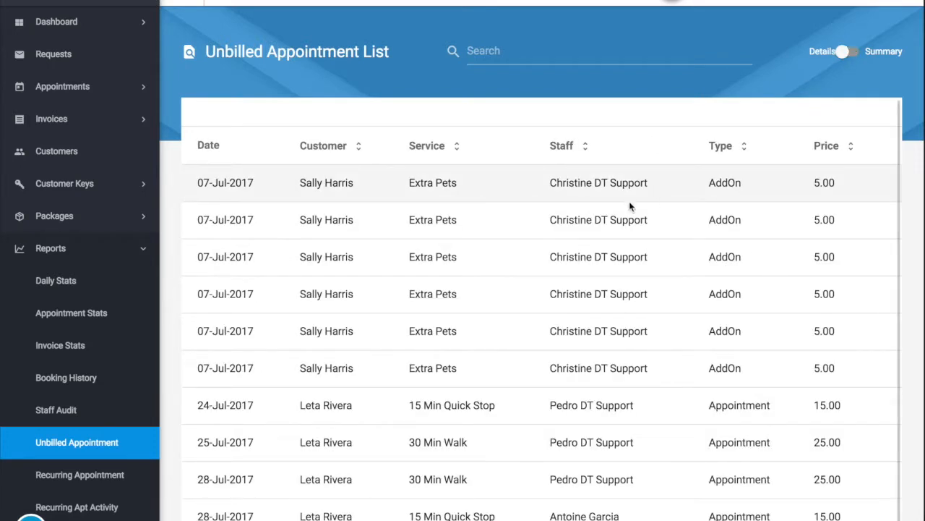
scroll(615, 277, "down", 1)
scroll(615, 278, "up", 1)
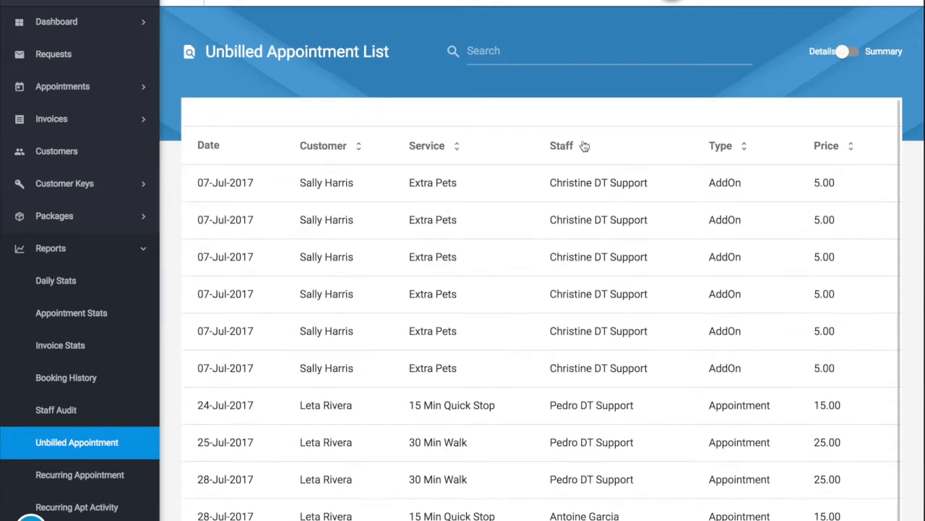
- Filter the unbilled appointments by one customer's first name and look through that customer's entries
left_click(563, 51)
type("lety")
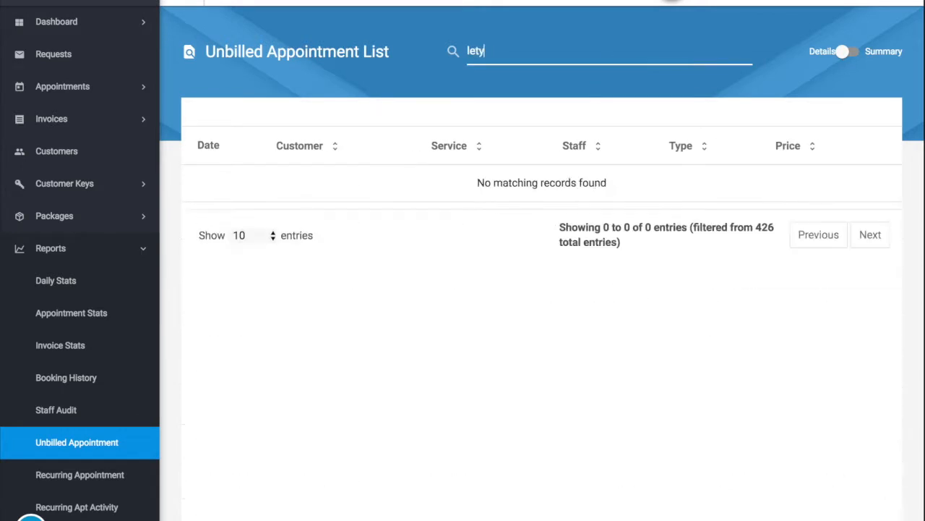
key("BackSpace")
type("a")
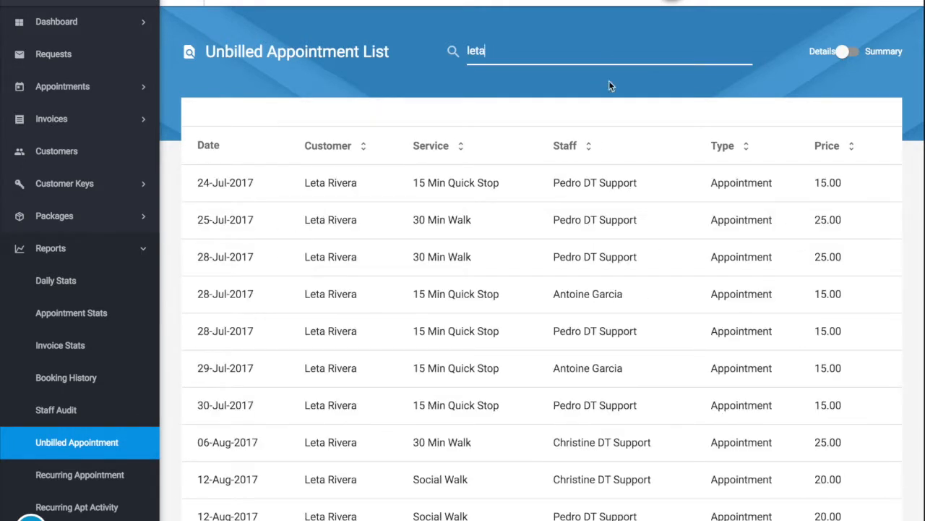
scroll(638, 251, "down", 2)
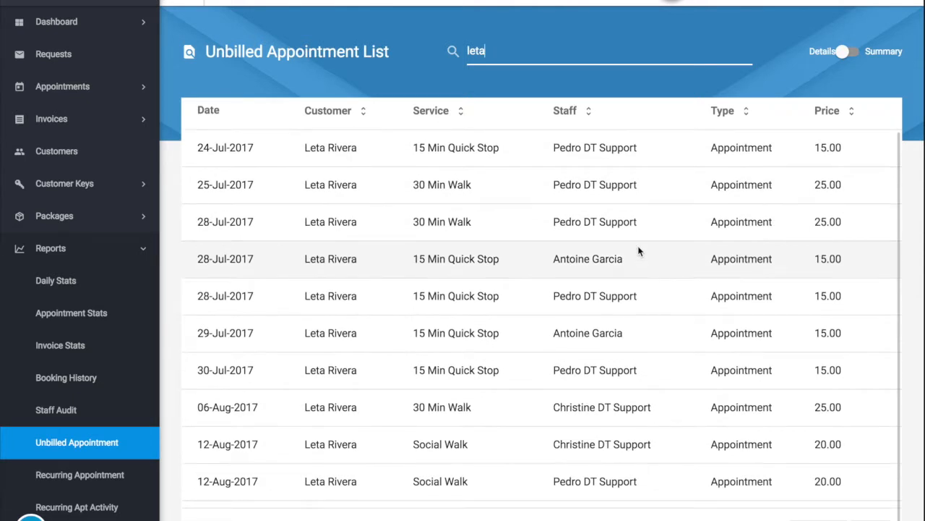
scroll(805, 458, "down", 5)
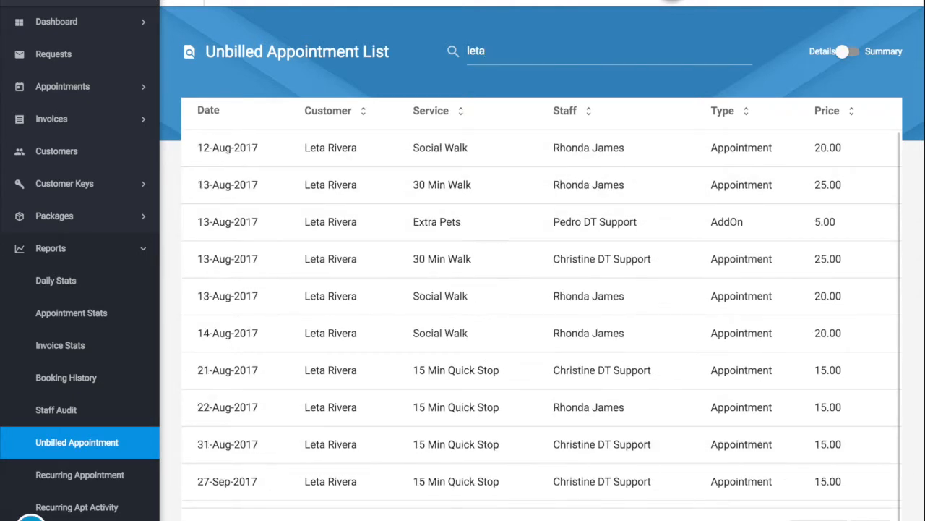
scroll(541, 315, "down", 5)
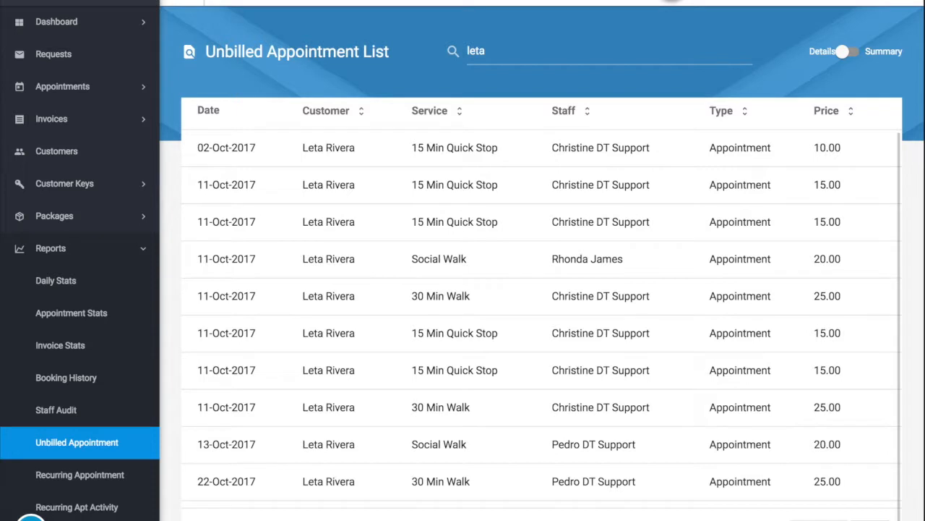
- Begin generating a single invoice and pick the customer whose first name begins with "sall"
left_click(134, 121)
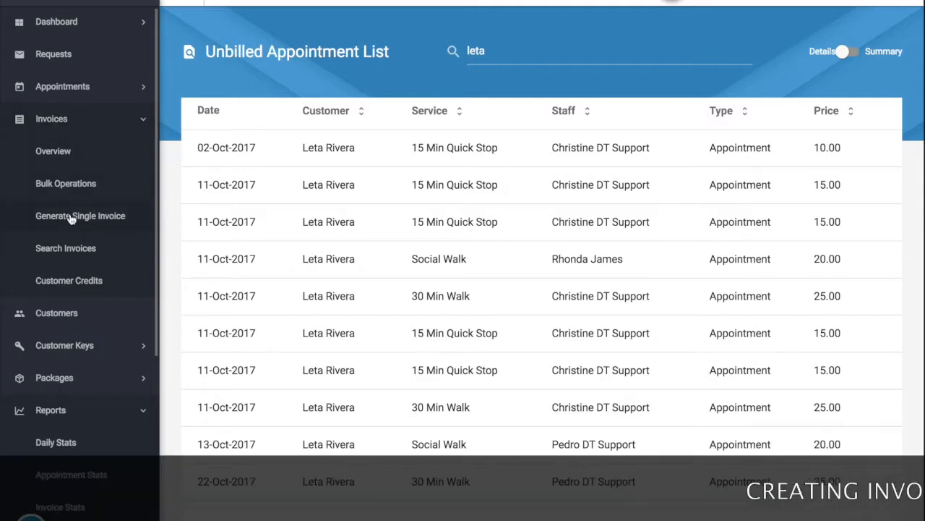
left_click(71, 216)
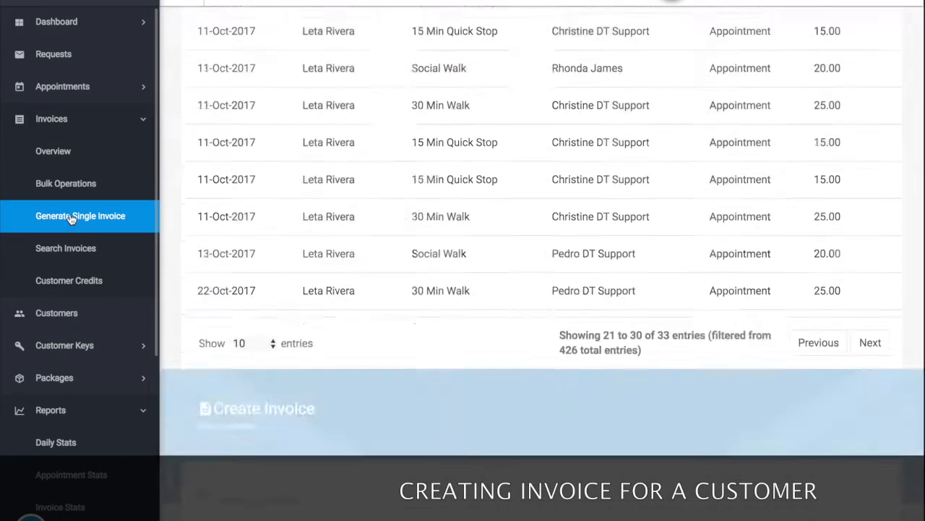
left_click(253, 137)
type("sall")
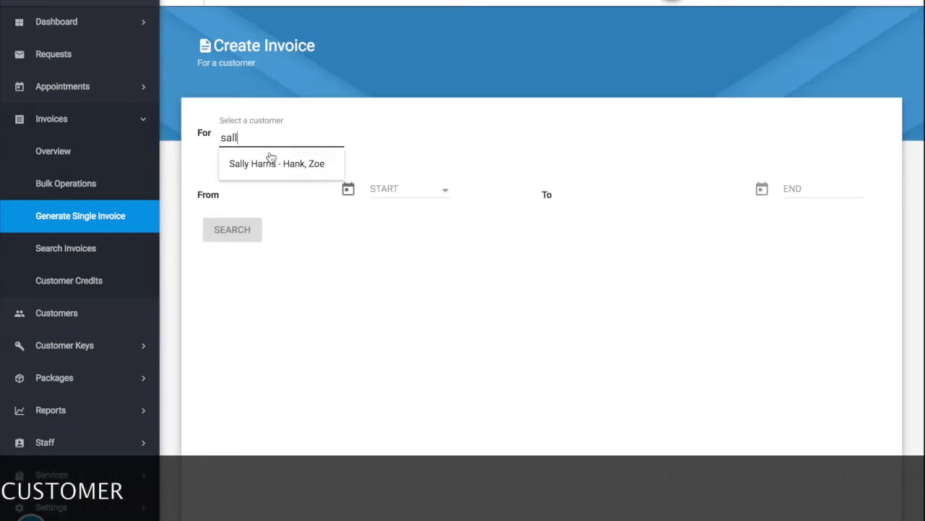
left_click(278, 161)
- Set the invoice period from 9/1/2017 to 9/16/2017 and search for the customer's billable services
left_click(447, 192)
scroll(466, 300, "up", 4)
scroll(466, 301, "up", 3)
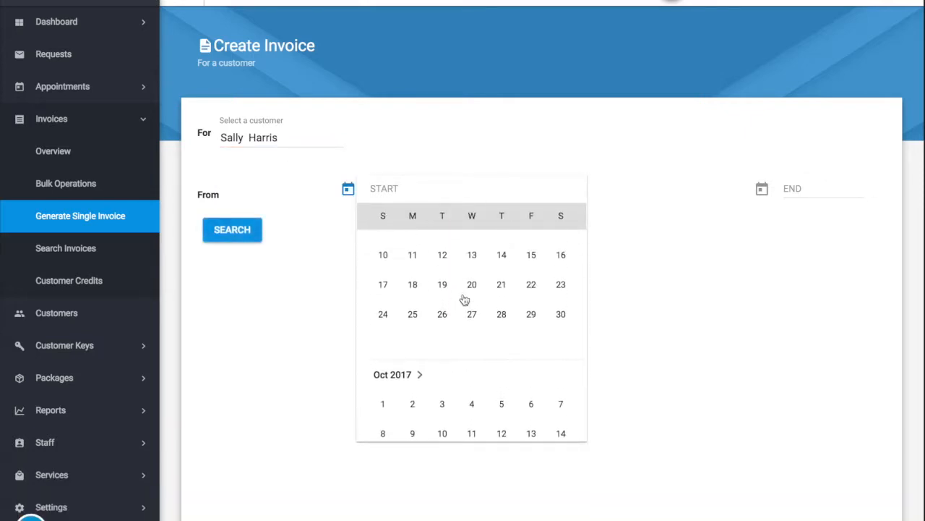
left_click(531, 291)
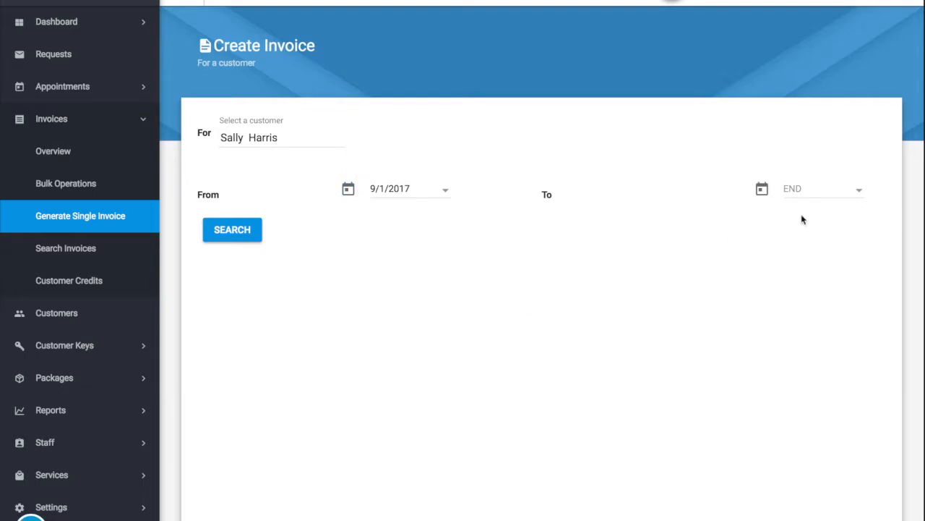
left_click(861, 195)
scroll(756, 266, "up", 5)
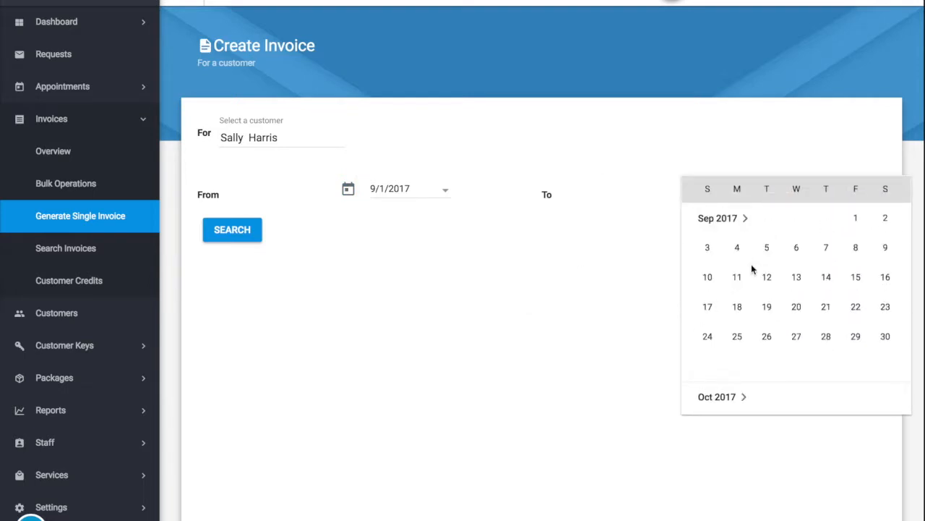
left_click(885, 278)
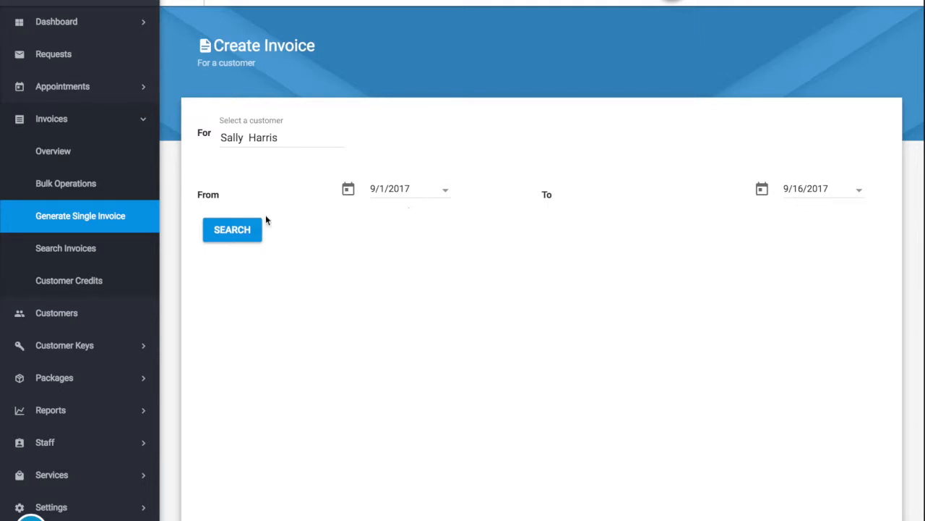
left_click(233, 230)
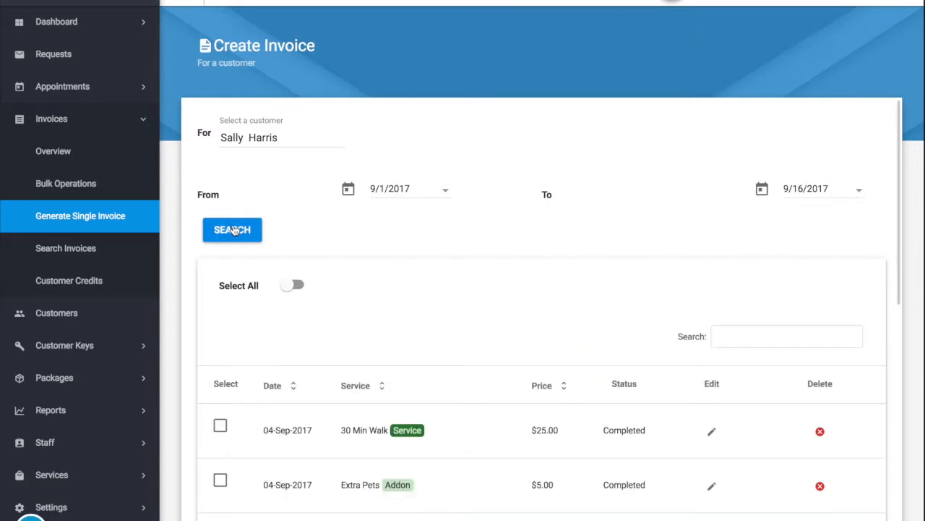
- Examine the customer's billable services and add-ons with their dates, prices and statuses, plus the totals below the list
scroll(493, 369, "down", 2)
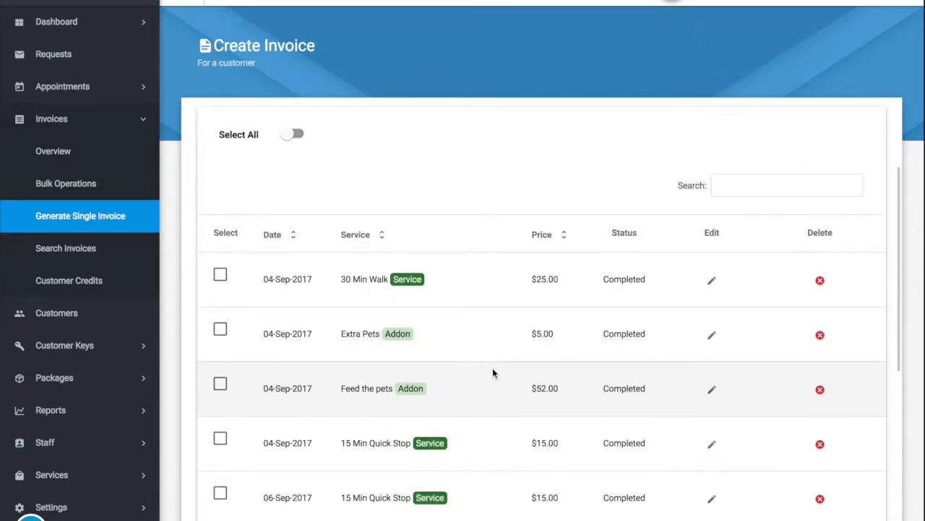
scroll(493, 371, "down", 1)
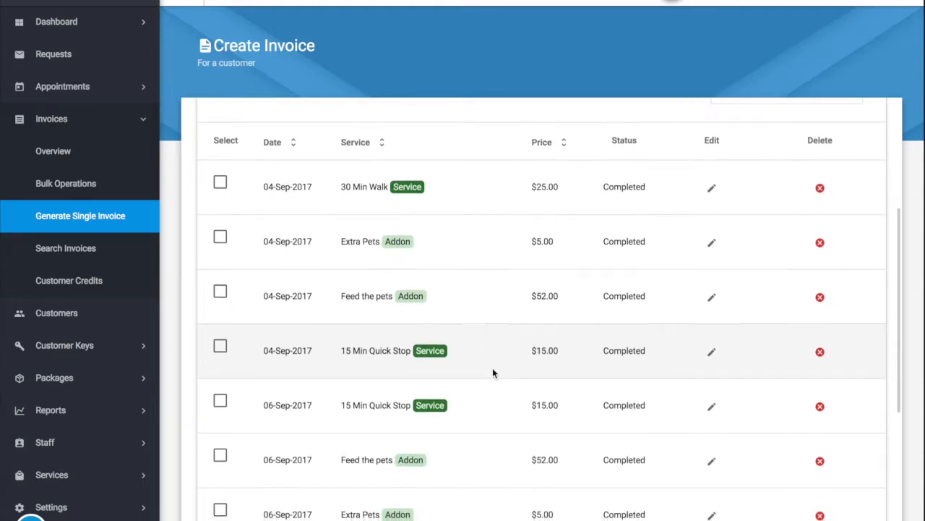
scroll(492, 372, "down", 2)
scroll(493, 372, "down", 1)
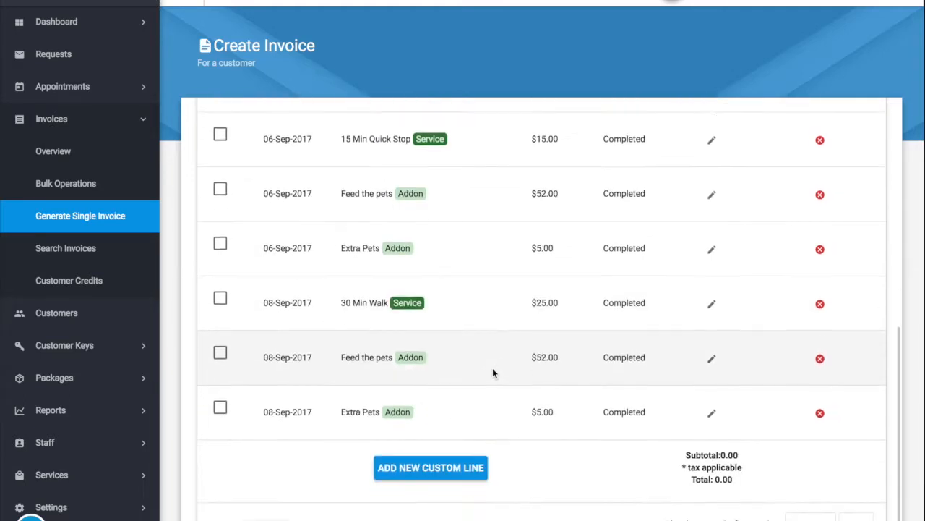
scroll(494, 370, "down", 1)
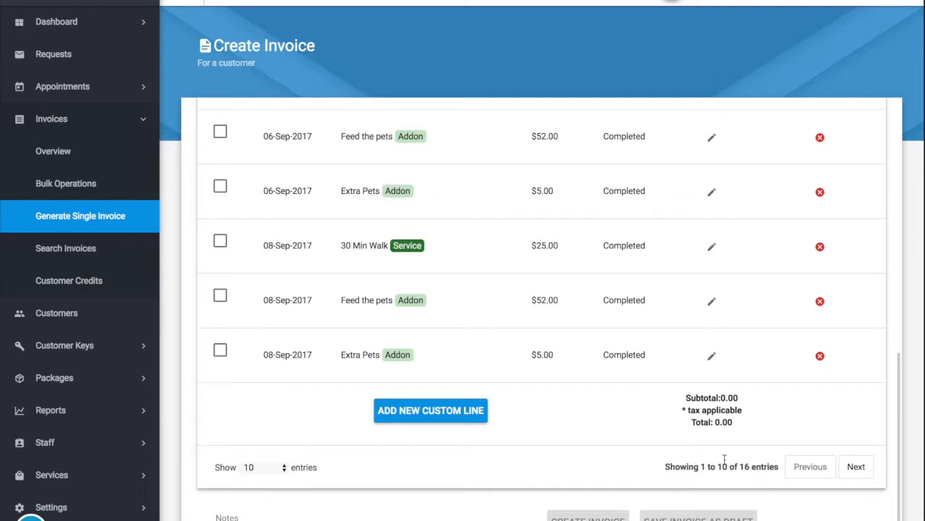
scroll(698, 442, "up", 7)
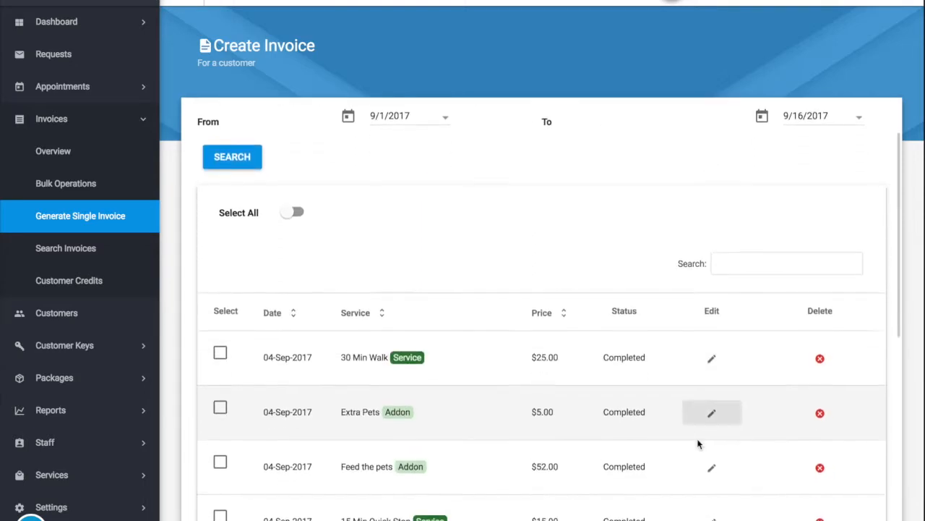
scroll(698, 443, "down", 1)
scroll(636, 420, "down", 1)
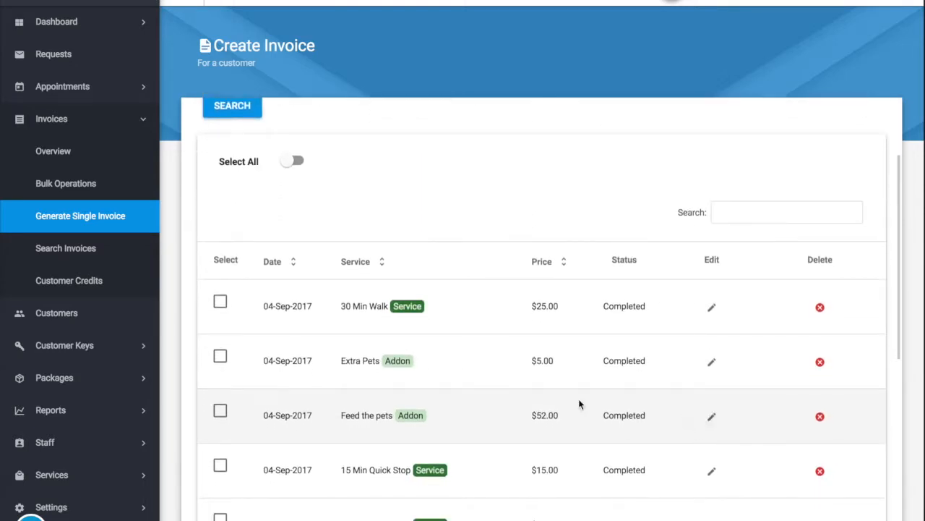
- Select all found services at once to check the invoice total, and clear the whole selection again
left_click(293, 161)
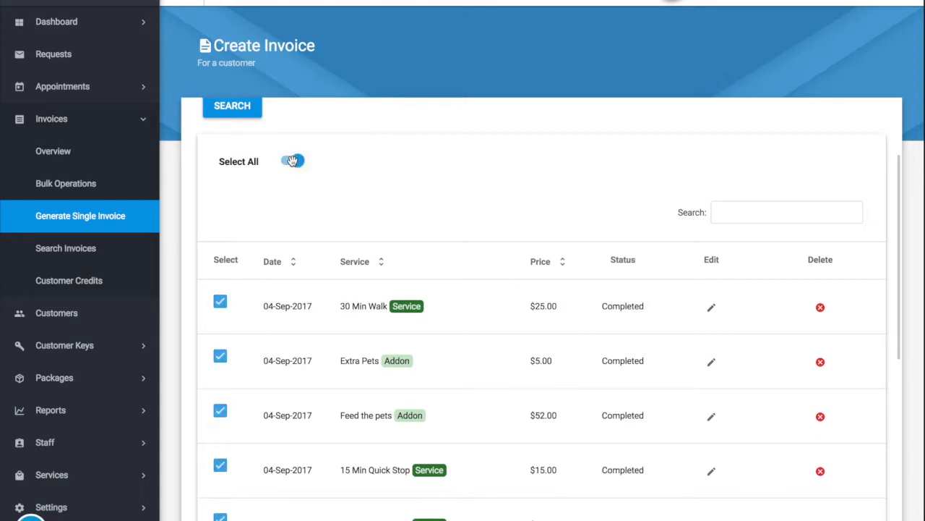
scroll(381, 250, "down", 5)
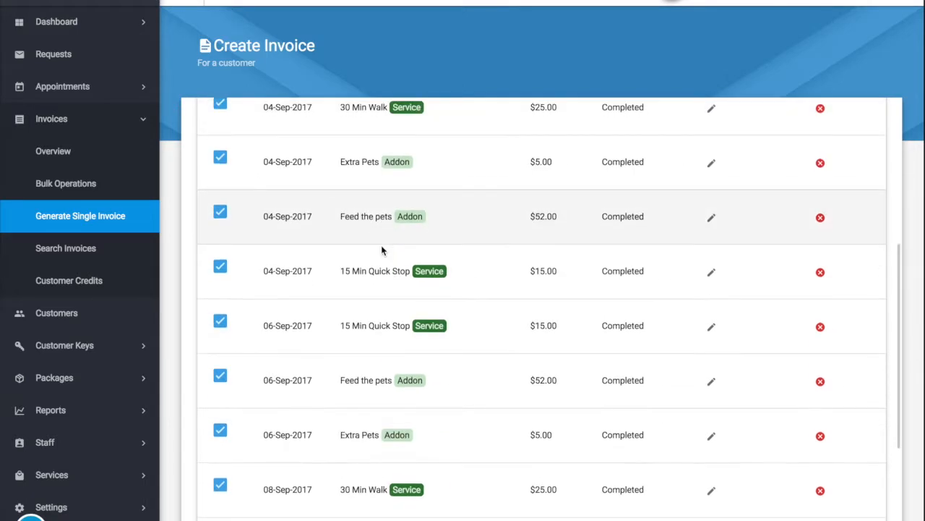
scroll(381, 245, "down", 2)
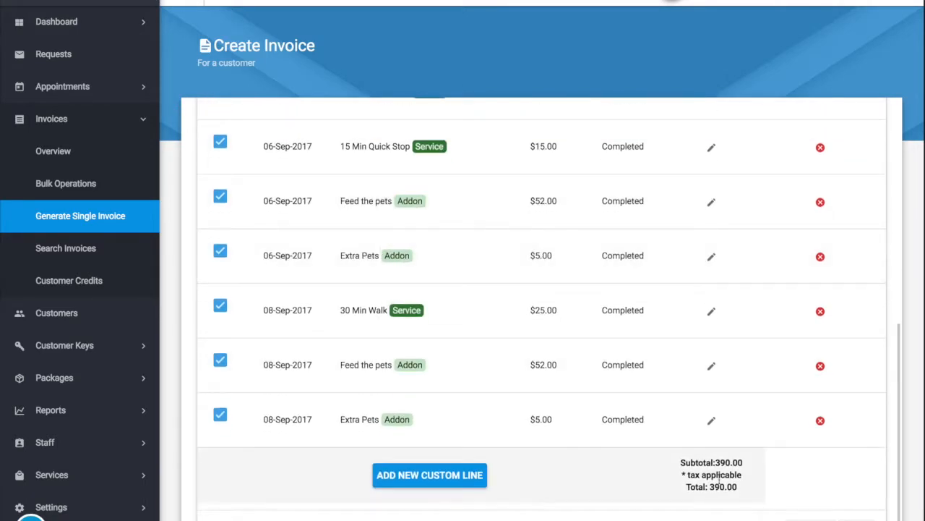
scroll(680, 449, "up", 6)
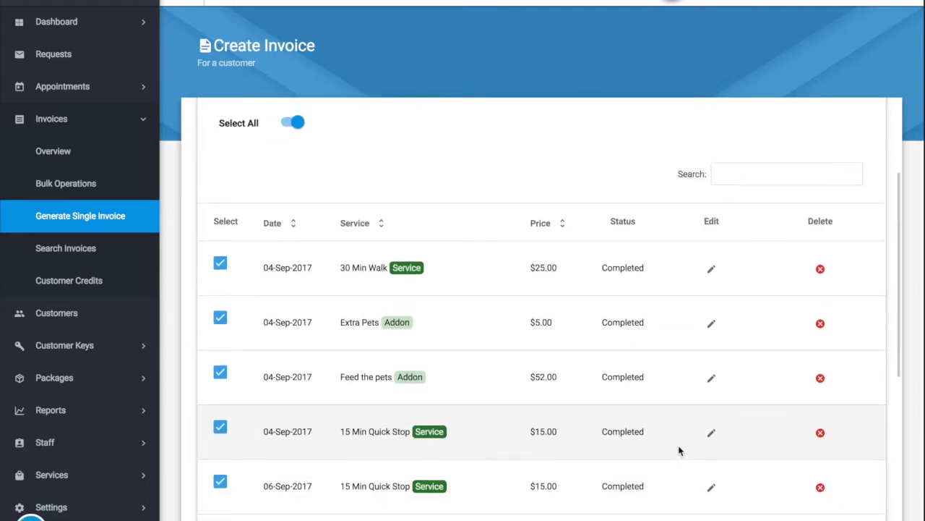
left_click(295, 123)
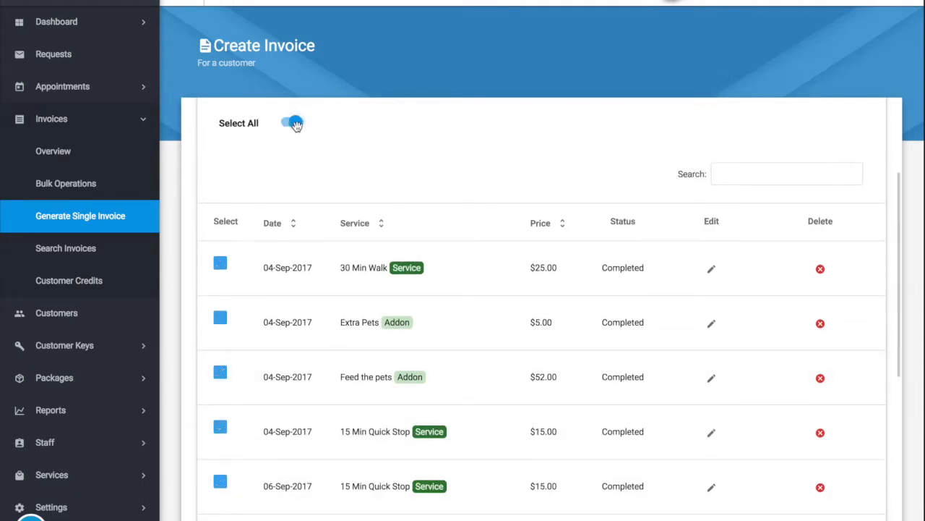
- Select the four 04-Sep-2017 lines individually: 30 Min Walk, Extra Pets, Feed the pets and 15 Min Quick Stop
left_click(220, 267)
left_click(220, 317)
left_click(221, 372)
left_click(221, 429)
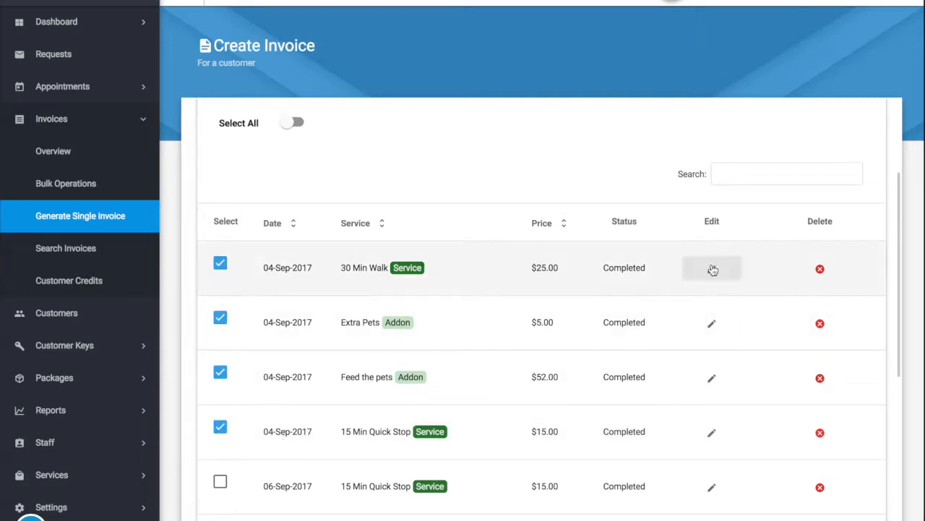
- Set the service price of the 04-Sep-2017 30 Min Walk to 10 and save the change
left_click(713, 270)
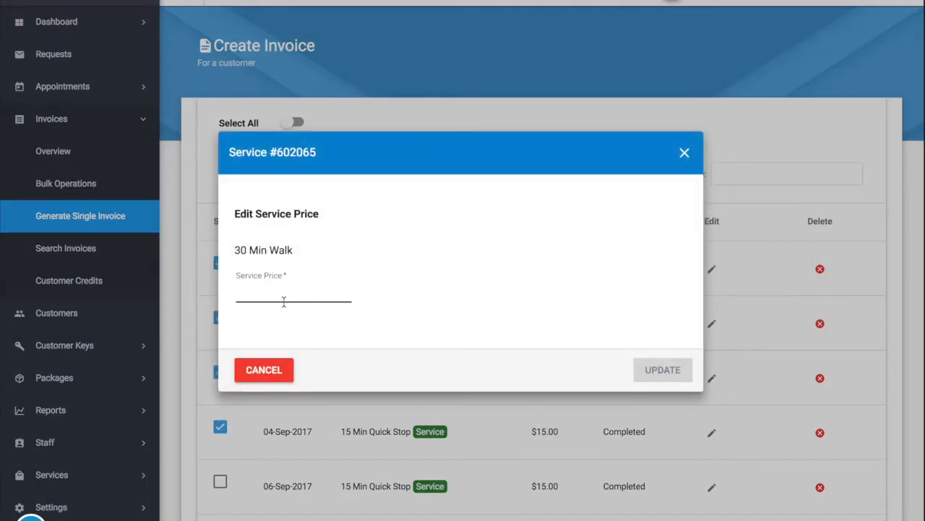
type("10")
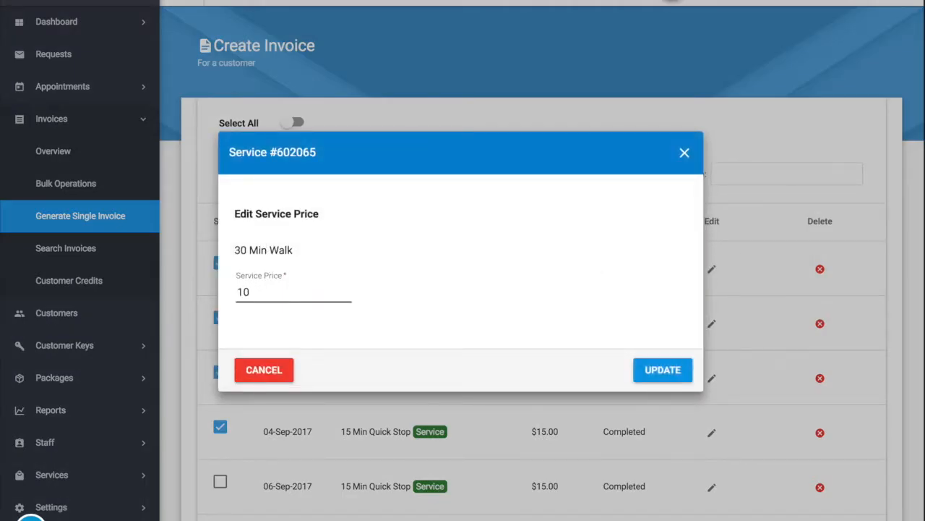
left_click(660, 371)
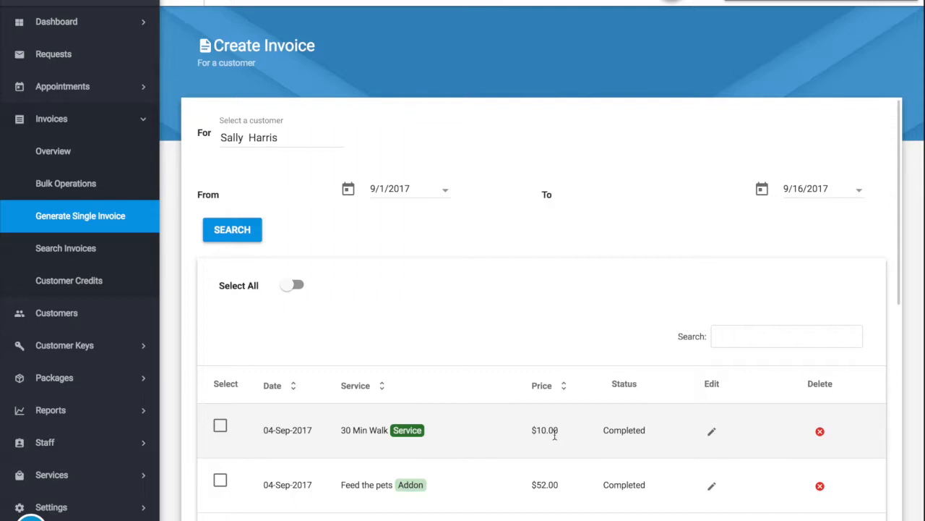
scroll(554, 434, "down", 3)
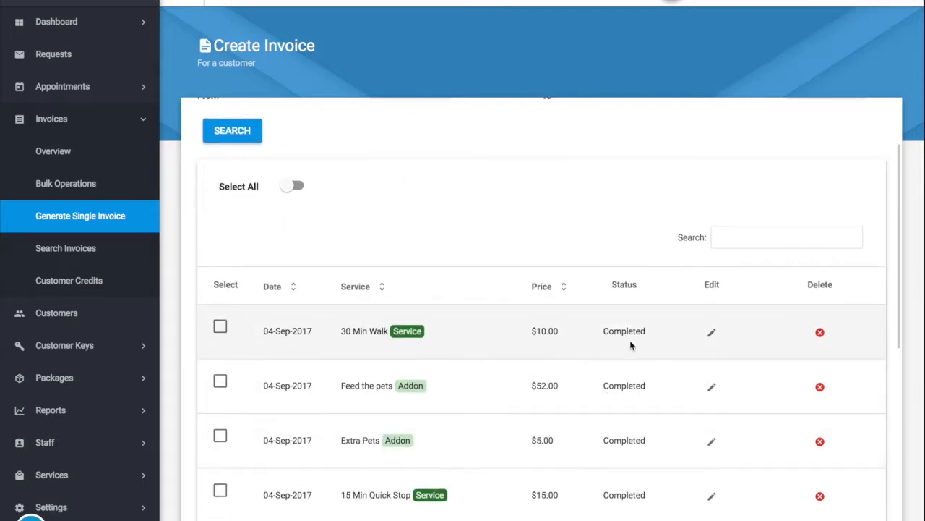
scroll(630, 379, "down", 3)
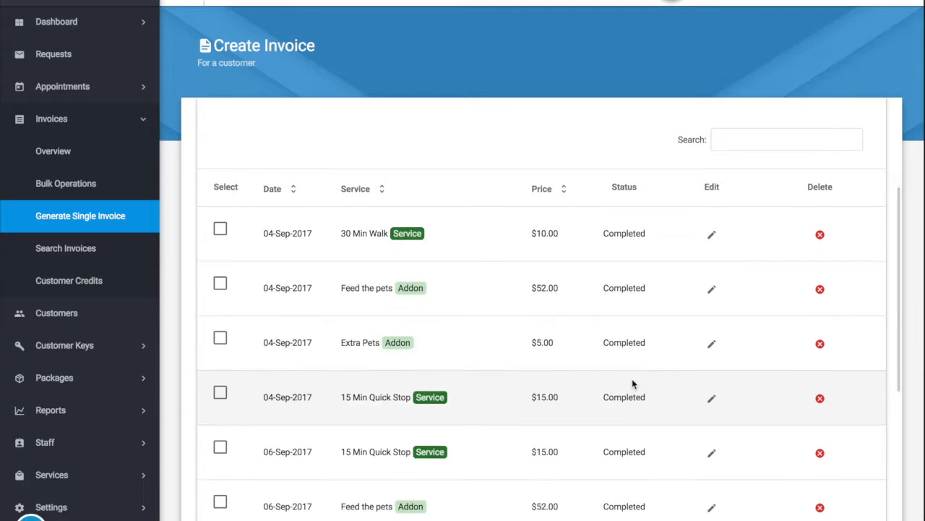
left_click(820, 235)
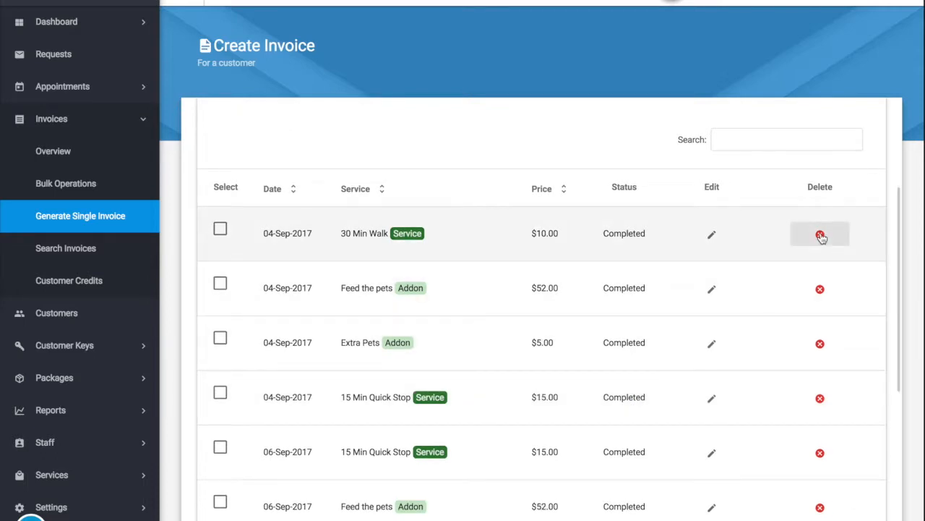
scroll(694, 281, "down", 1)
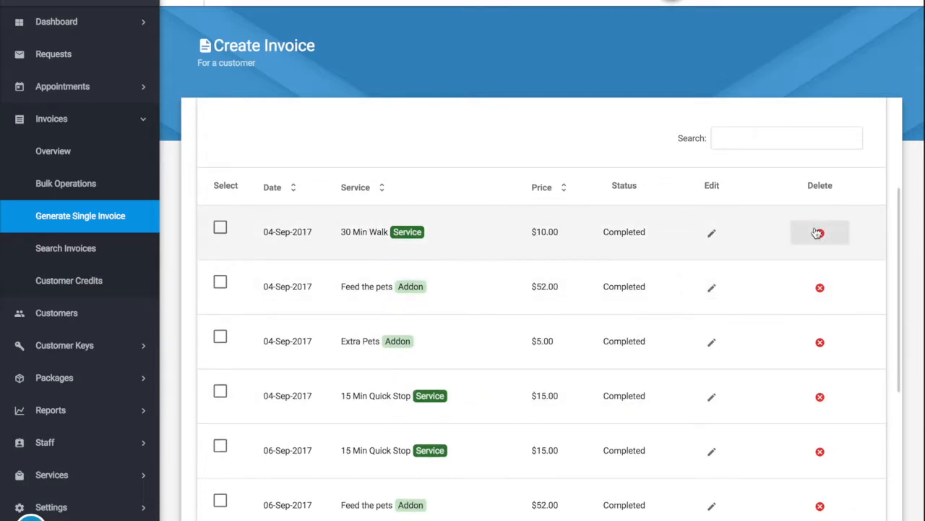
- Start a new custom invoice line for the 1 hour extended play service with a price of 5
scroll(733, 280, "down", 10)
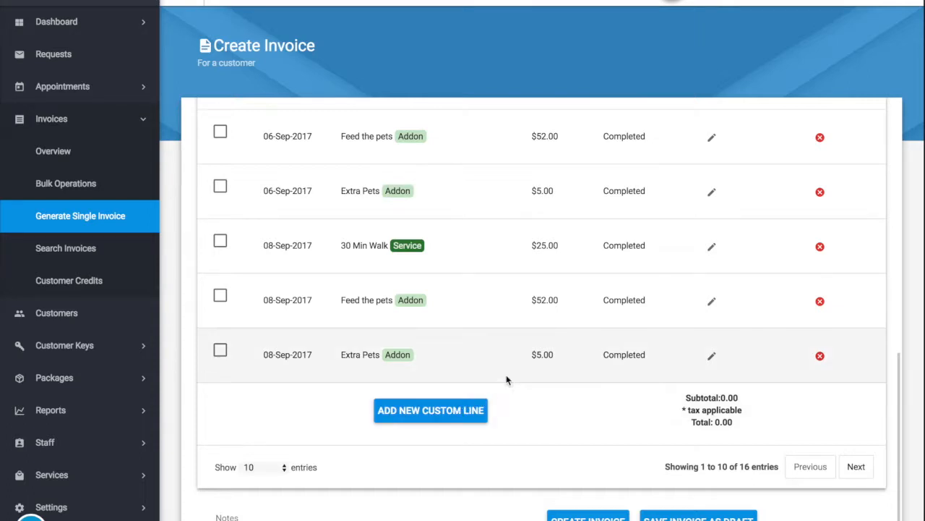
scroll(506, 374, "up", 1)
scroll(506, 380, "down", 1)
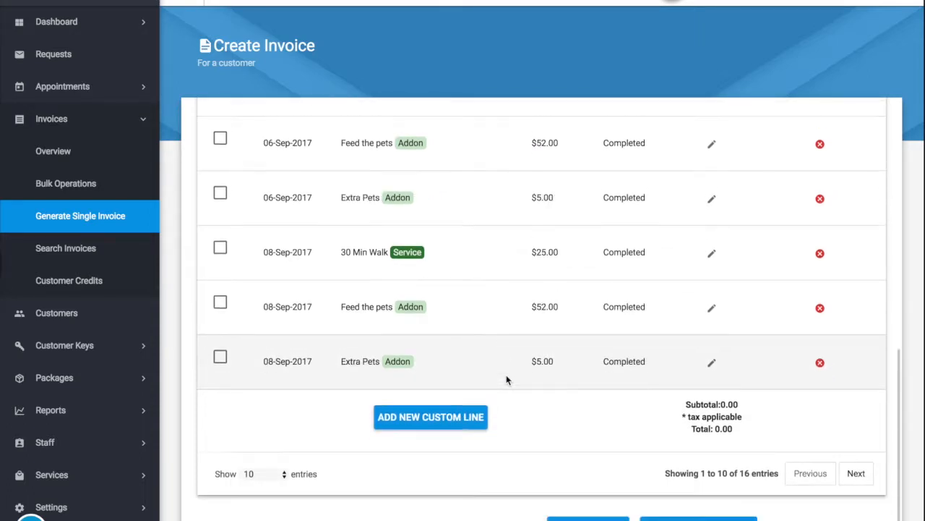
scroll(506, 379, "up", 1)
scroll(506, 374, "up", 10)
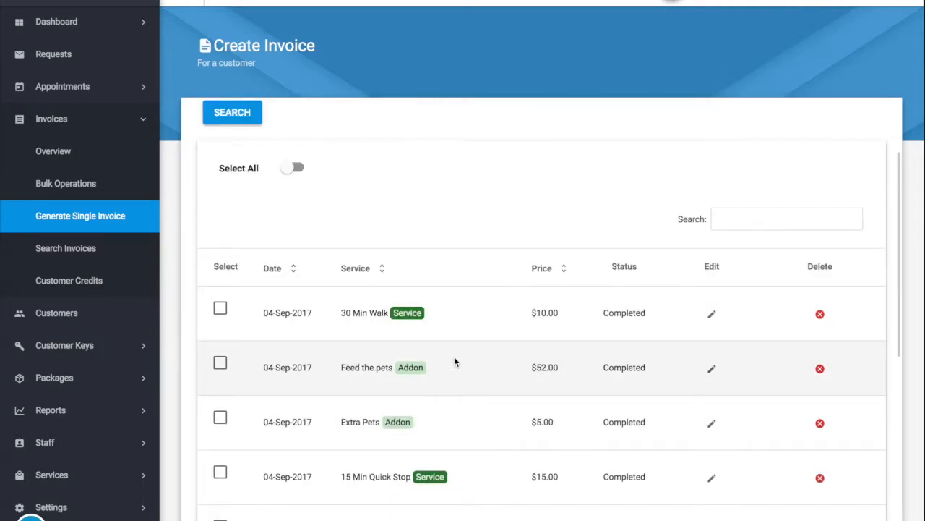
scroll(454, 358, "down", 10)
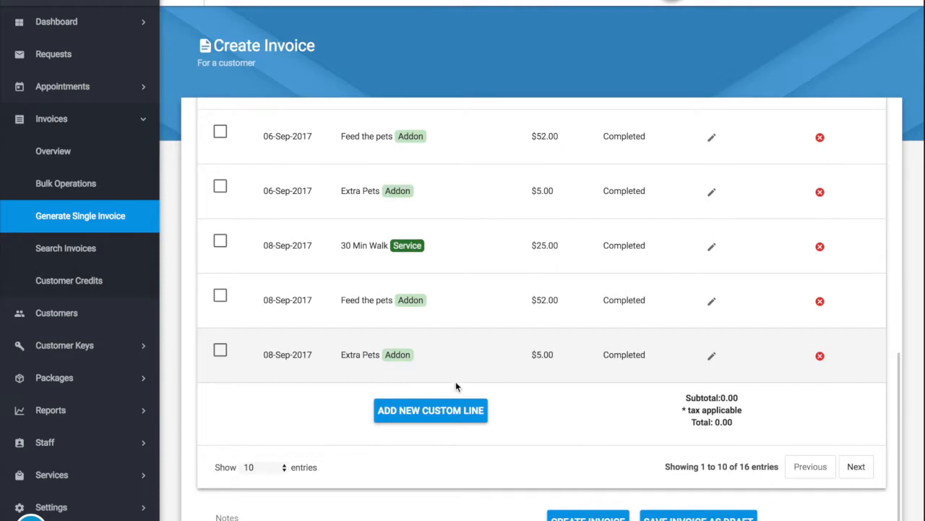
left_click(453, 405)
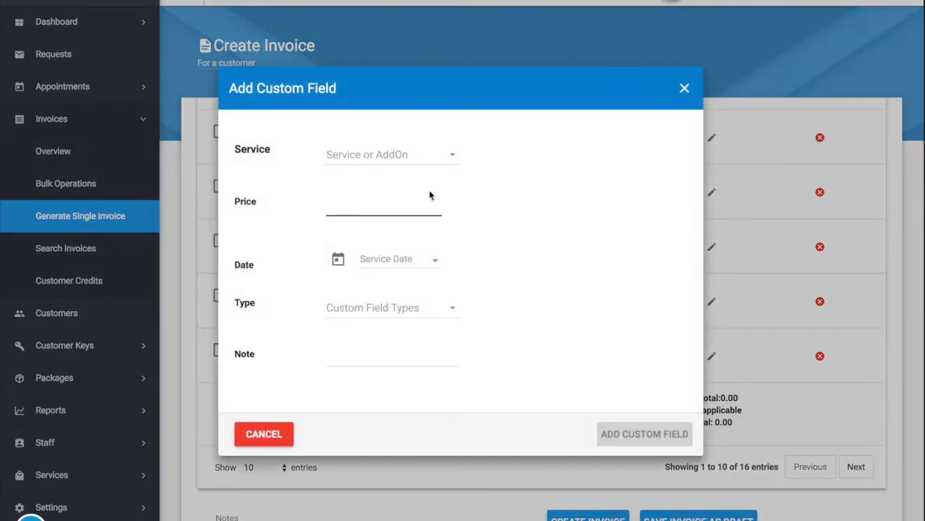
left_click(453, 156)
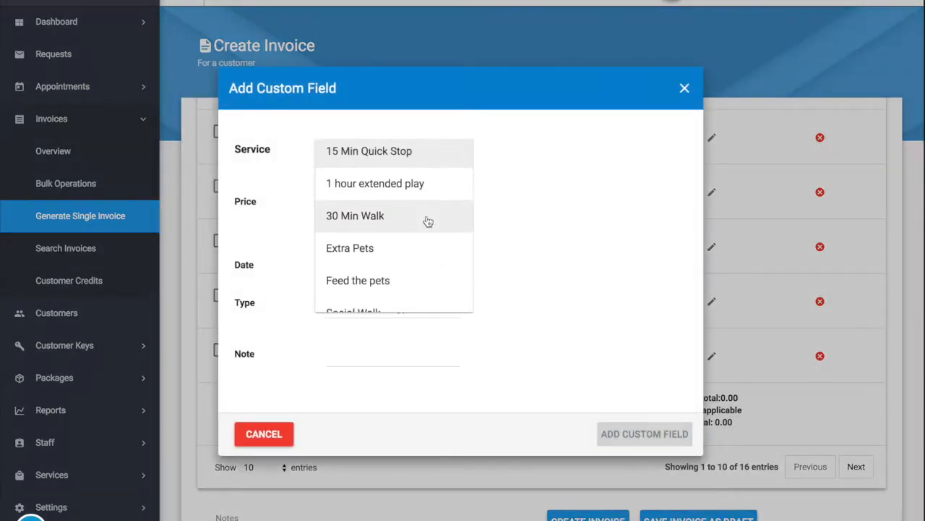
scroll(428, 221, "down", 1)
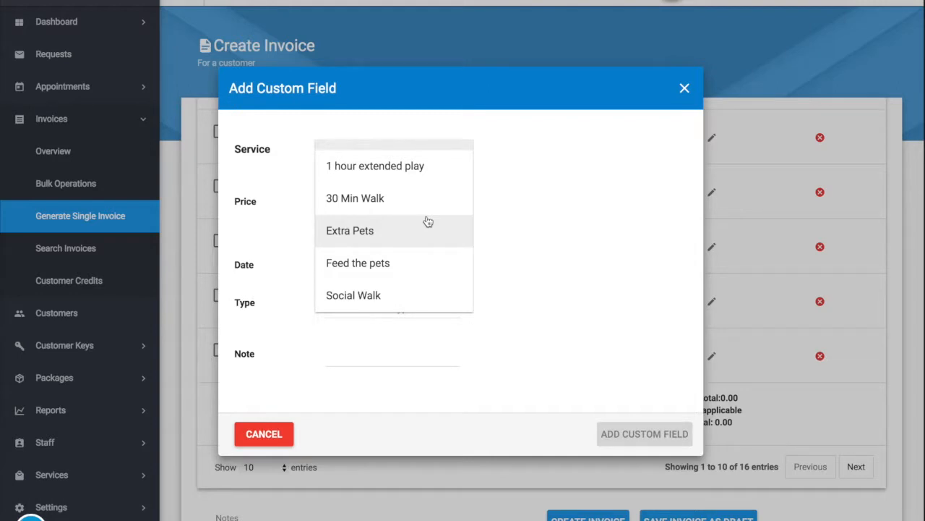
left_click(403, 167)
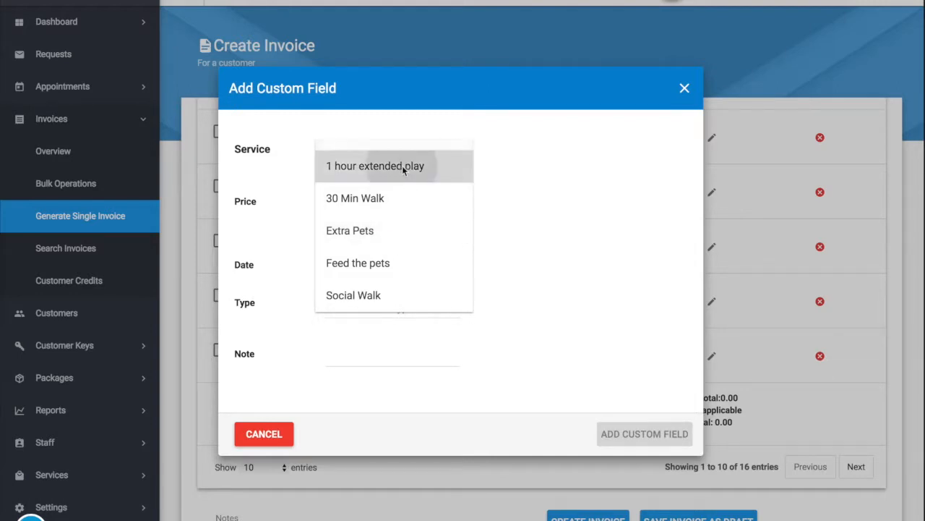
left_click(386, 209)
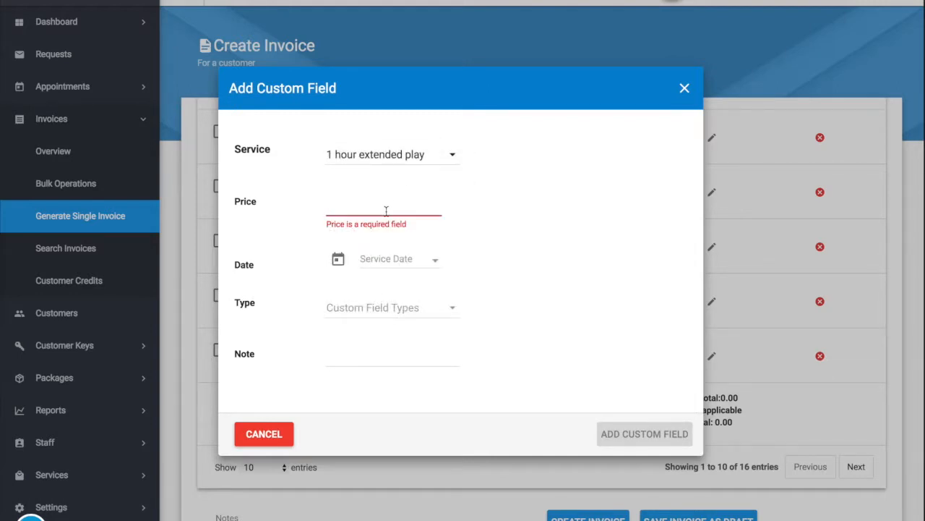
type("5")
- Date the custom line 9/4/2017, set its type to Extra, leave the note empty and add it to the list
left_click(437, 265)
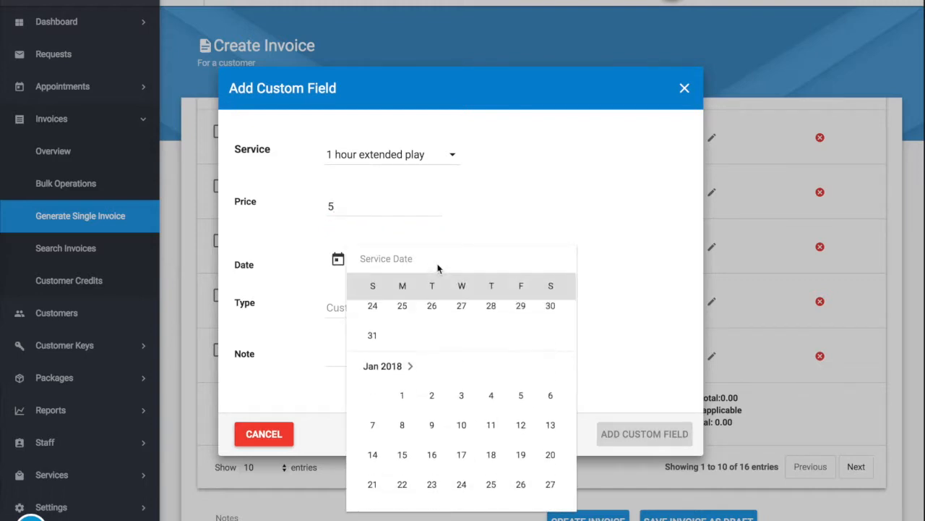
scroll(429, 350, "up", 5)
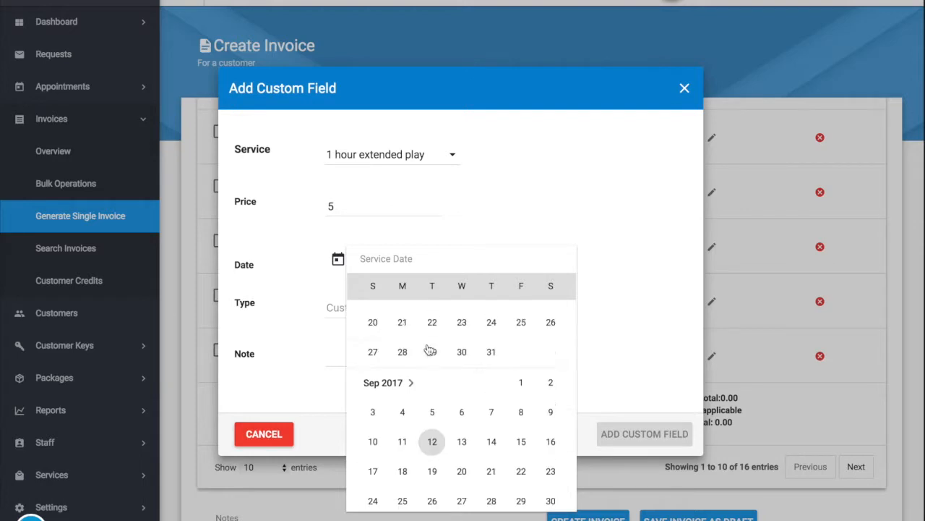
left_click(402, 453)
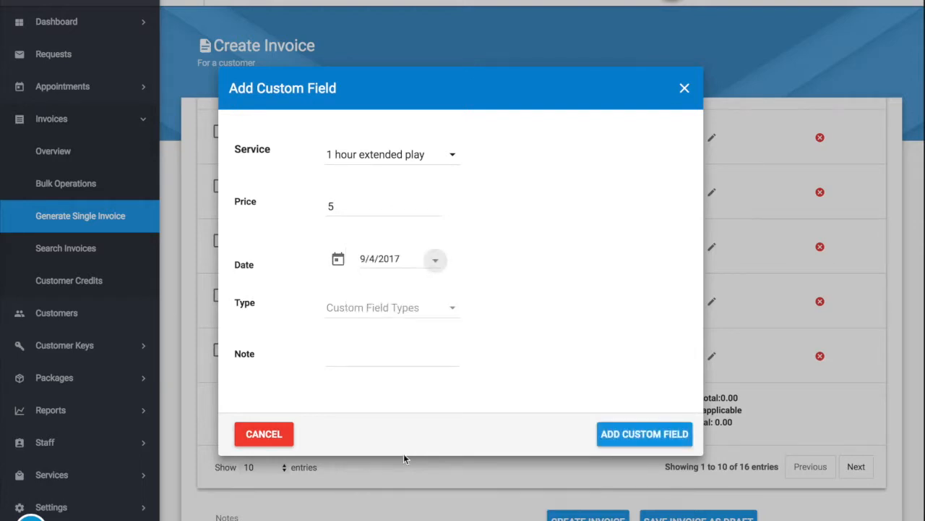
left_click(444, 318)
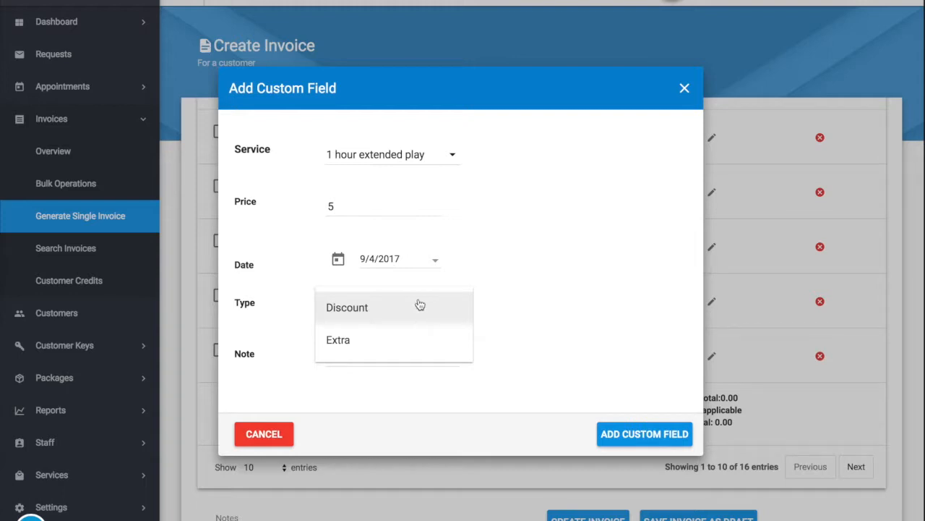
left_click(355, 348)
left_click(358, 362)
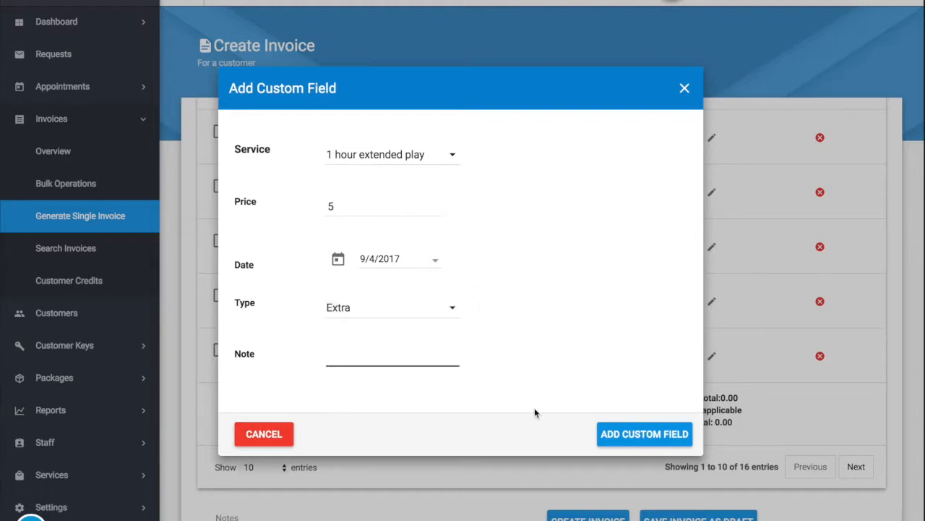
left_click(644, 430)
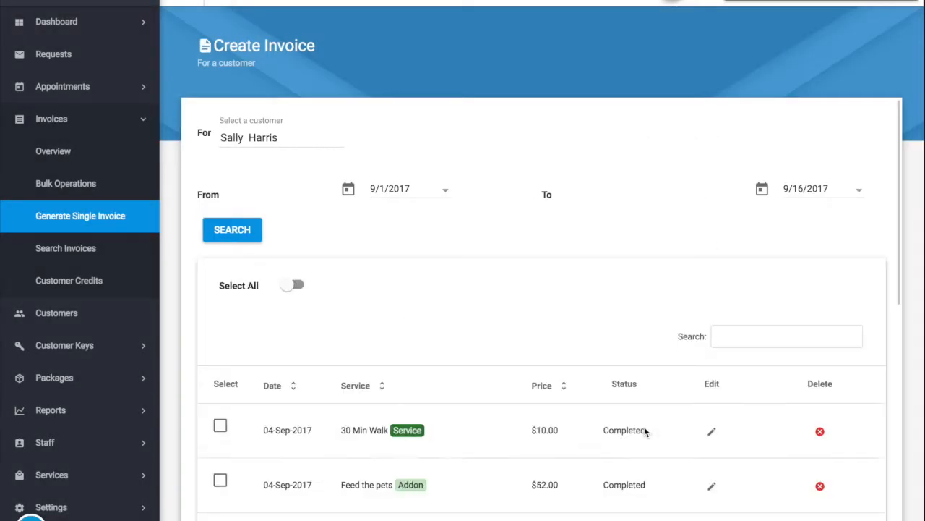
- Select all billable lines and save them as a draft invoice, and check the invoice overview
scroll(567, 389, "down", 1)
scroll(568, 389, "down", 3)
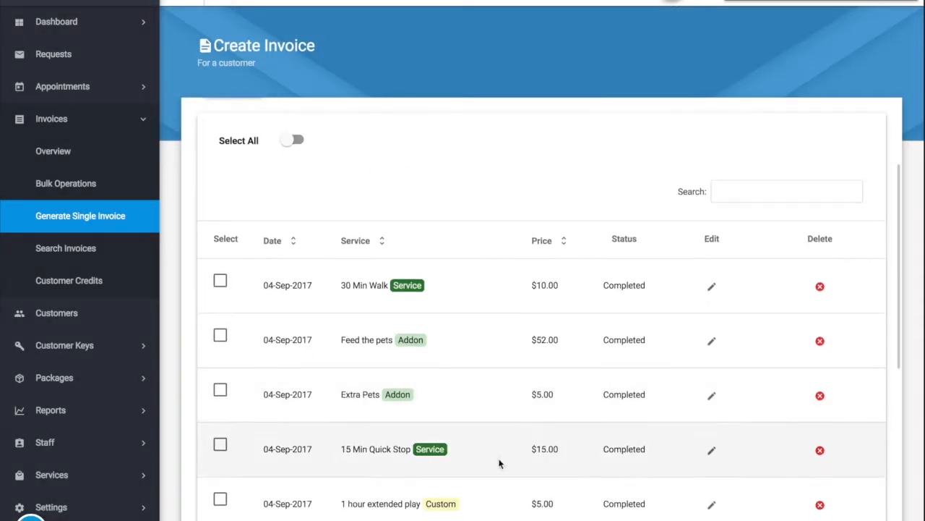
left_click(293, 141)
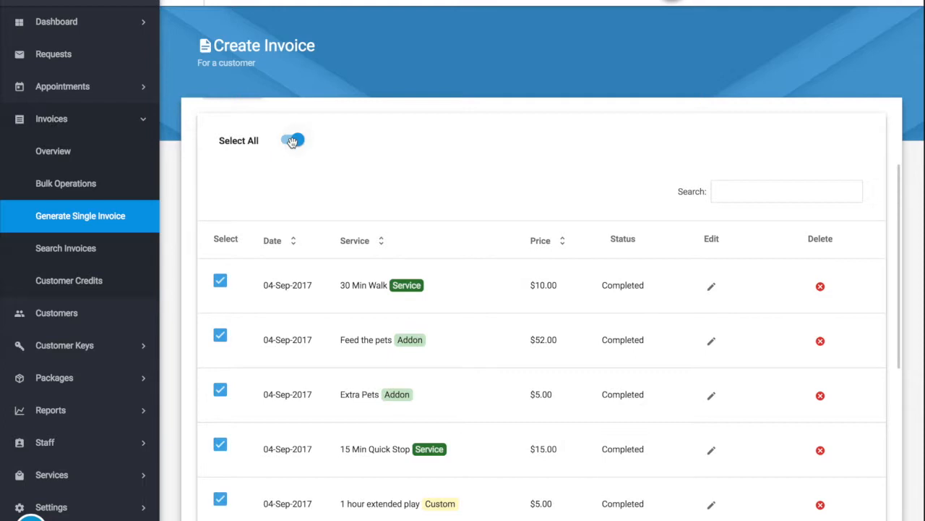
scroll(423, 221, "down", 5)
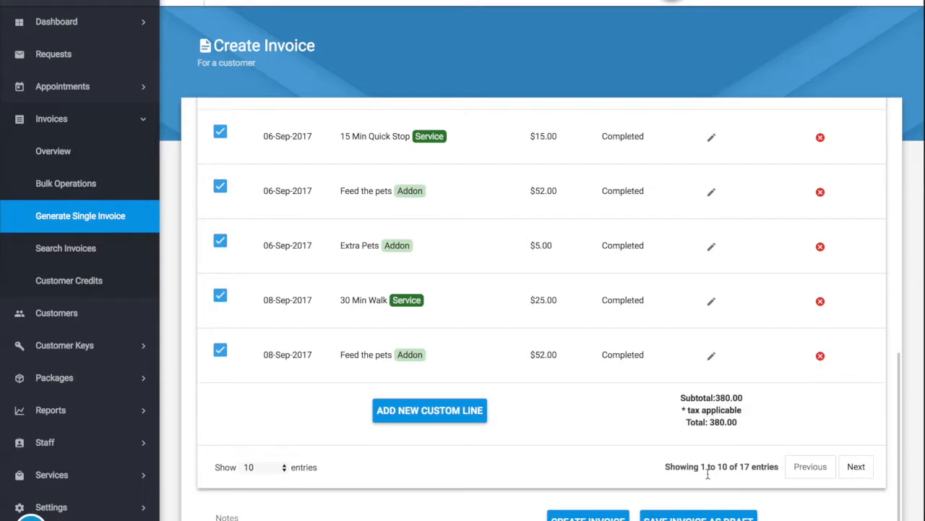
left_click(696, 517)
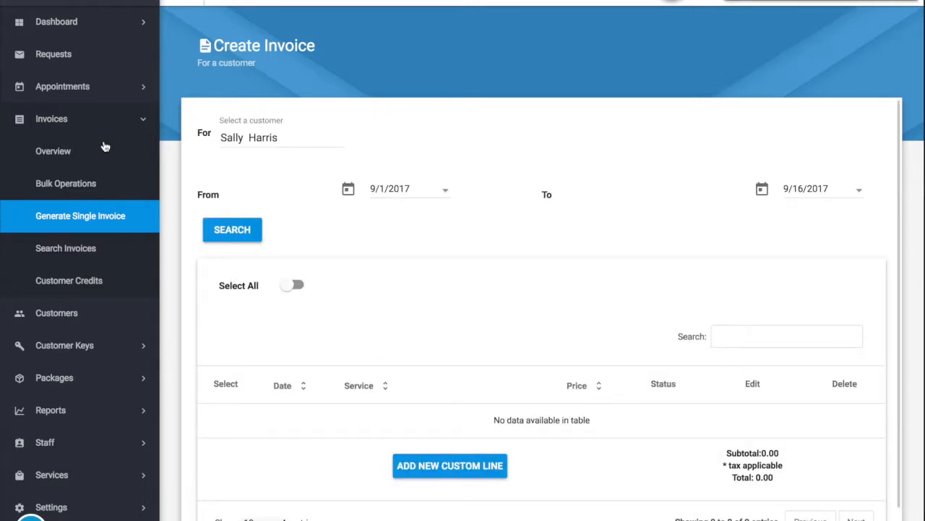
left_click(67, 157)
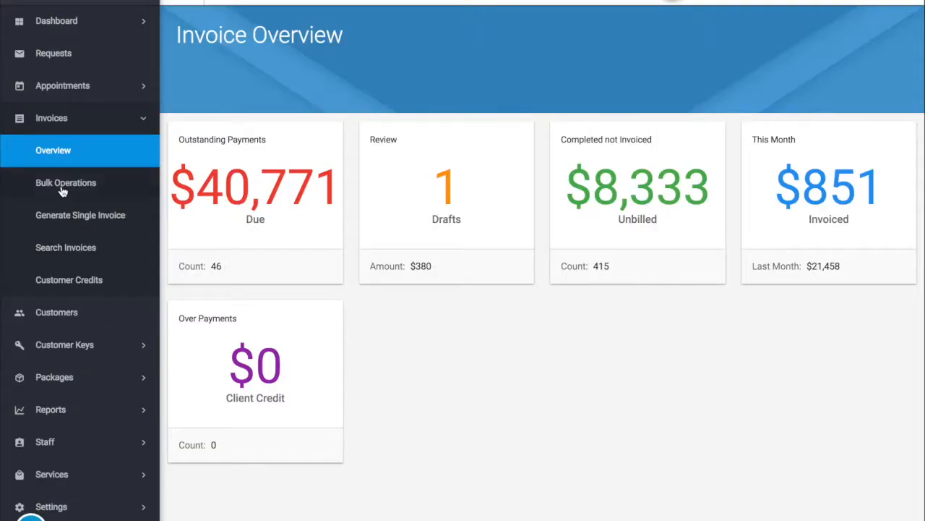
- Start generating invoices in bulk, with the date range starting on 9/1/2017
left_click(62, 190)
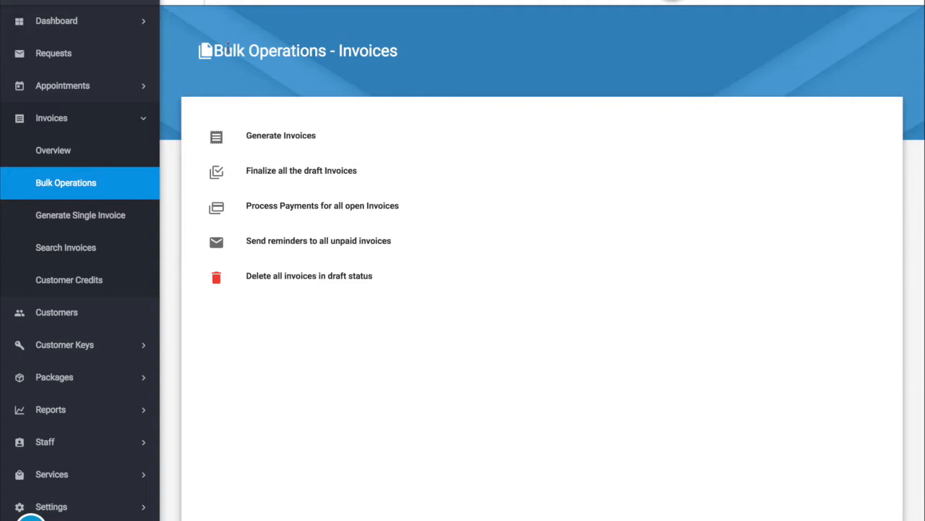
left_click(270, 137)
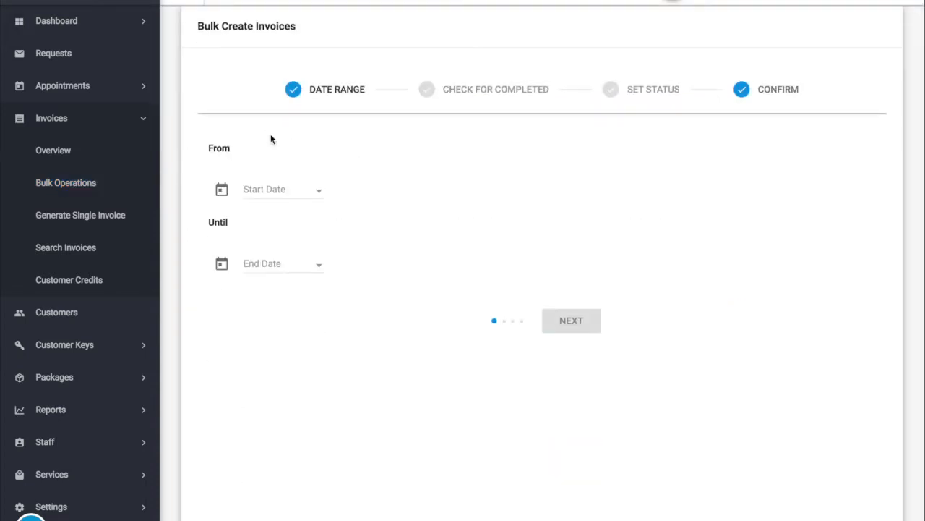
left_click(322, 199)
scroll(336, 264, "up", 5)
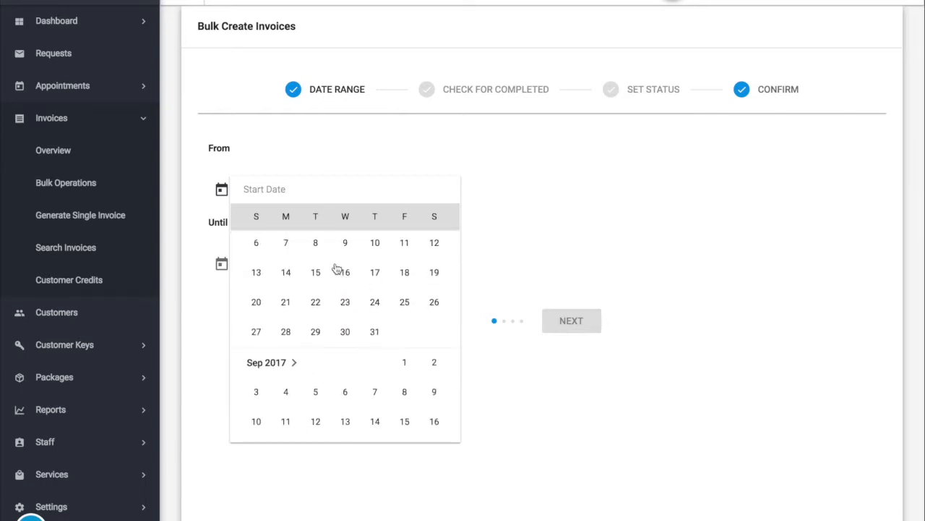
scroll(338, 268, "up", 1)
left_click(402, 374)
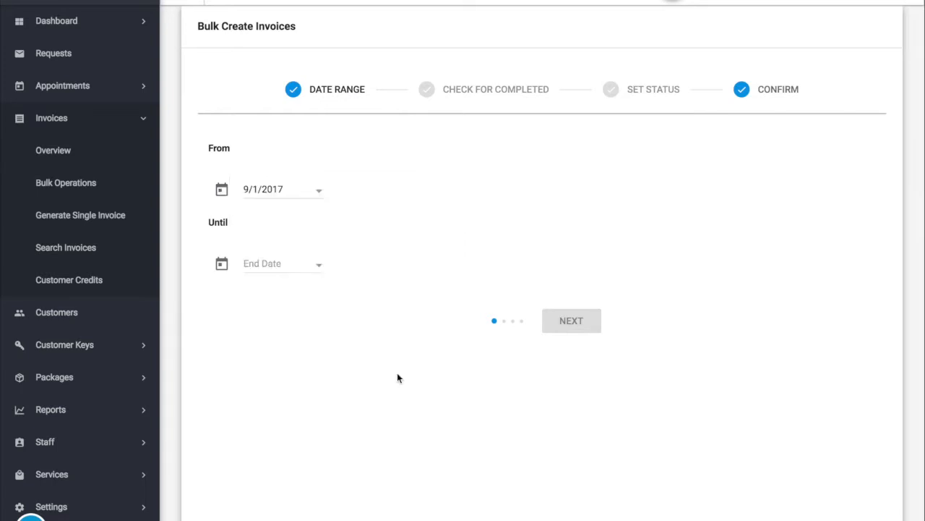
- End the bulk invoice date range on 9/30/2017 and continue to the check for completed appointments
left_click(319, 265)
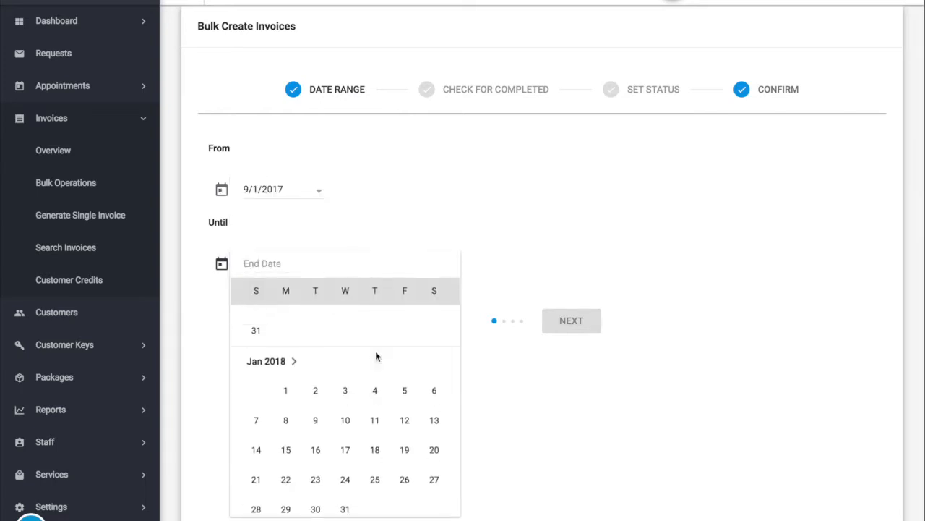
scroll(375, 351, "up", 4)
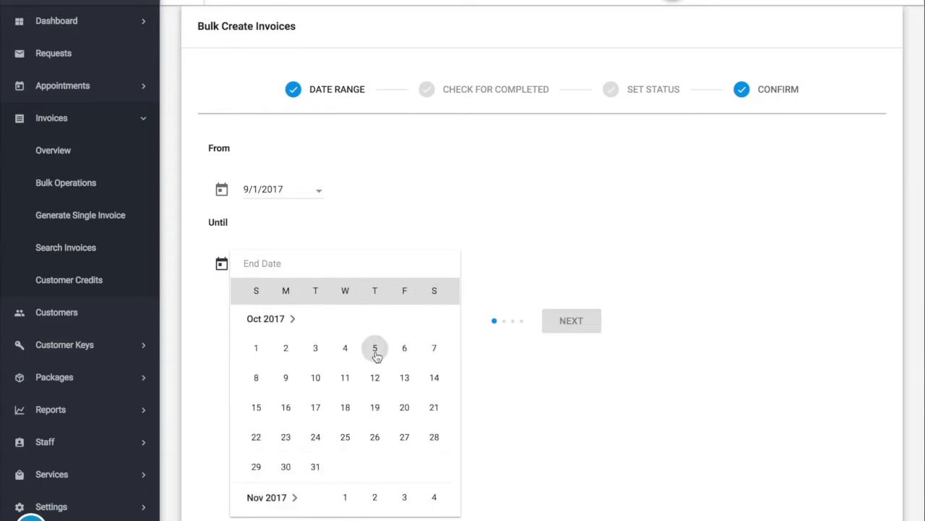
scroll(377, 355, "up", 1)
scroll(377, 357, "up", 1)
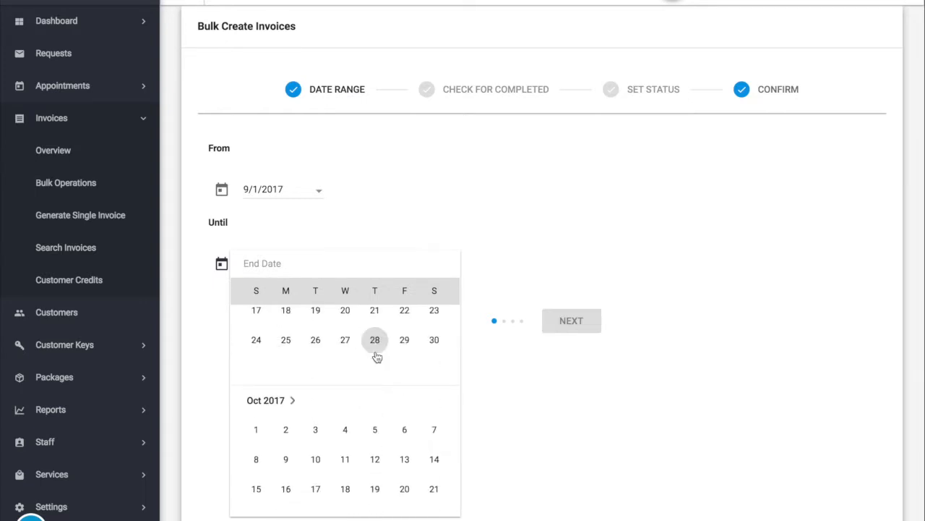
left_click(433, 347)
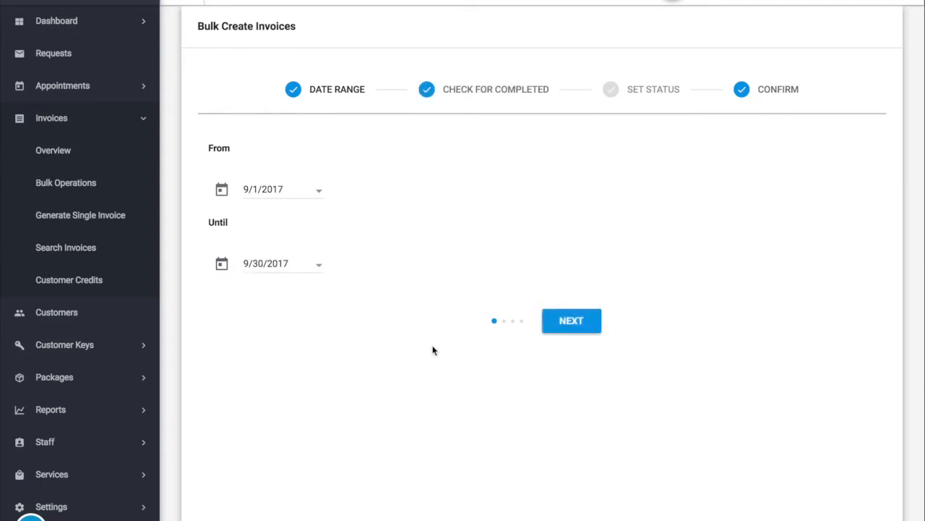
left_click(576, 321)
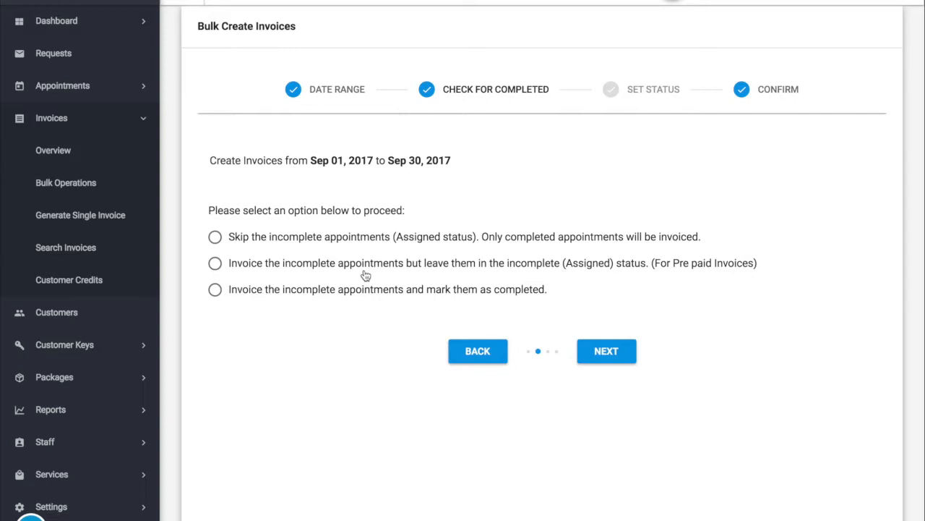
- Skip the incomplete appointments, choose Draft Status for the bulk invoices and create them
left_click(331, 246)
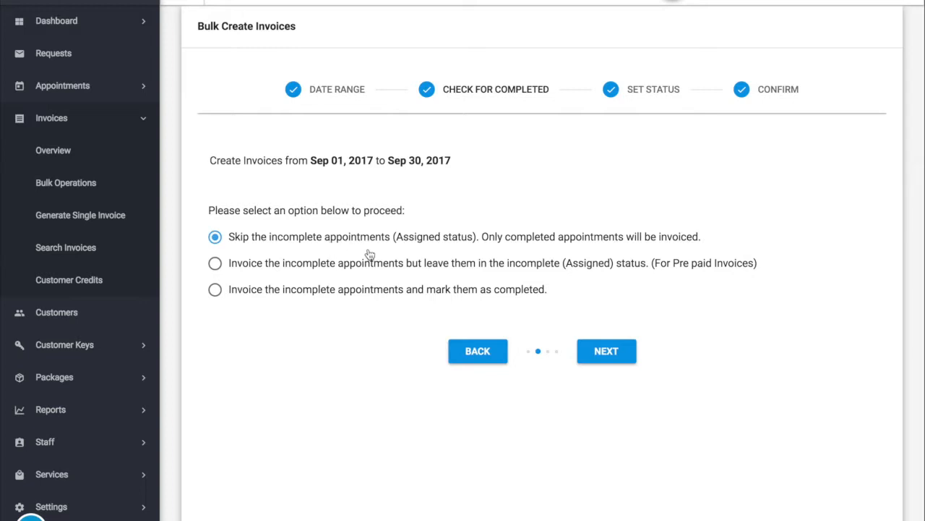
left_click(611, 359)
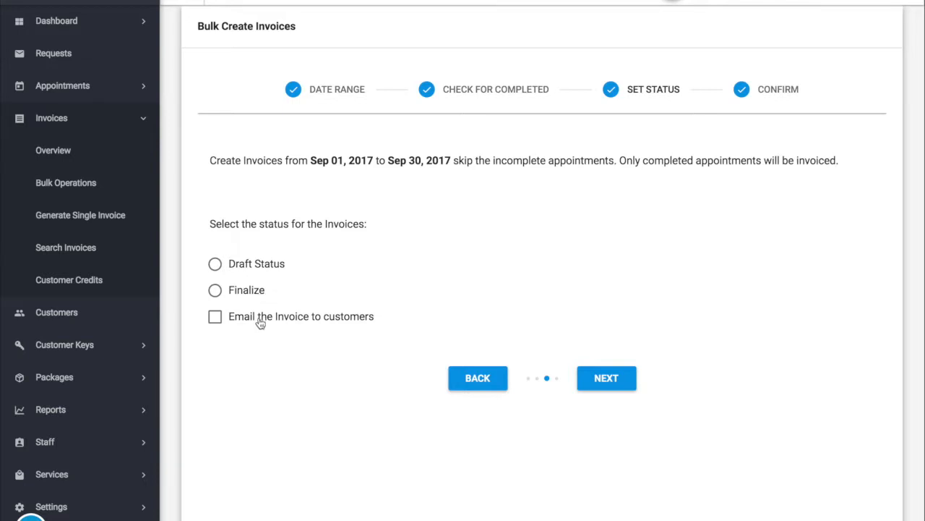
left_click(260, 271)
left_click(624, 385)
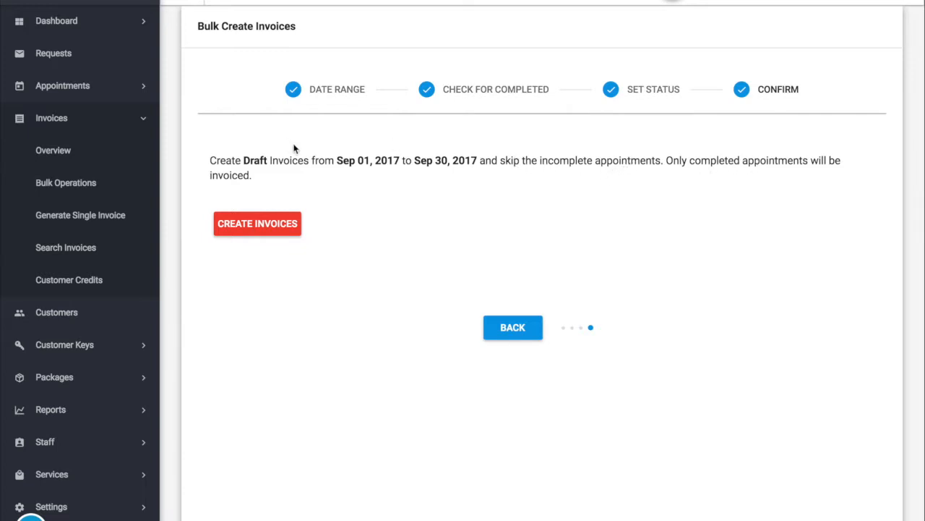
left_click(259, 223)
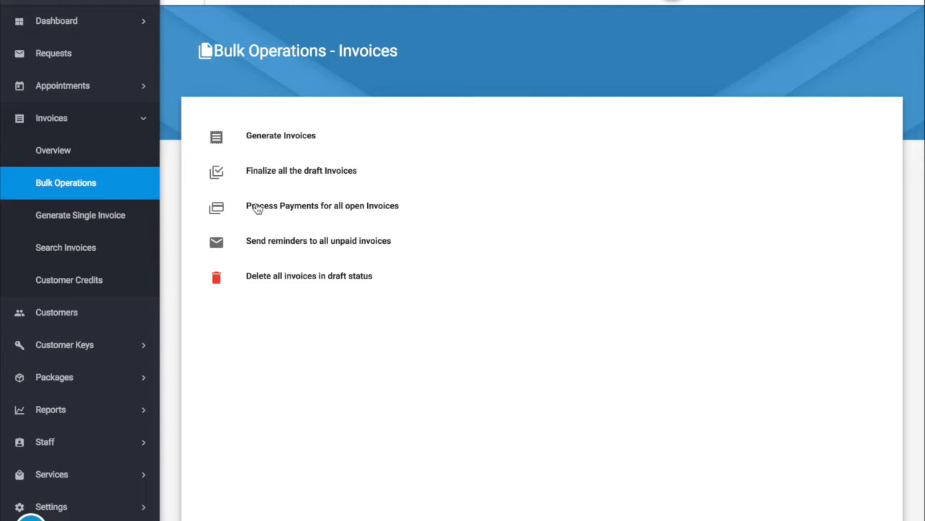
- Search the invoices for those with Due status
left_click(64, 249)
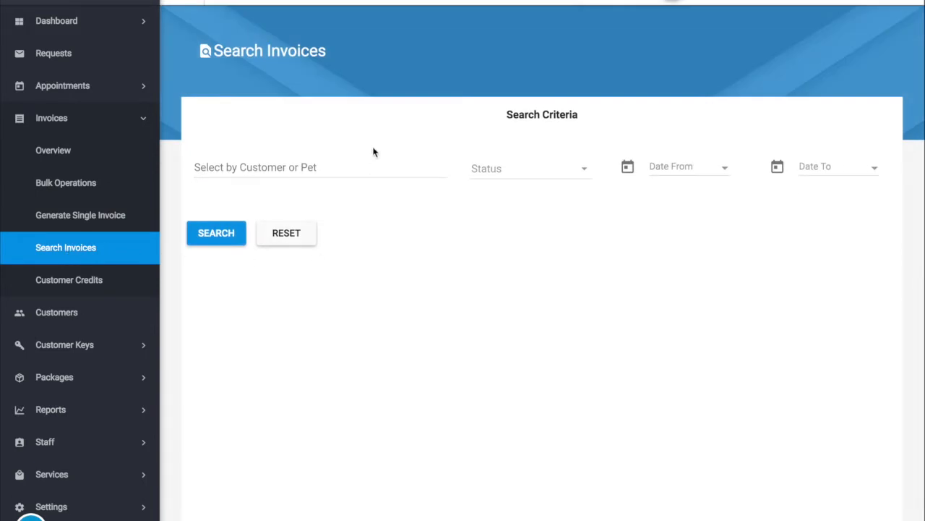
left_click(508, 176)
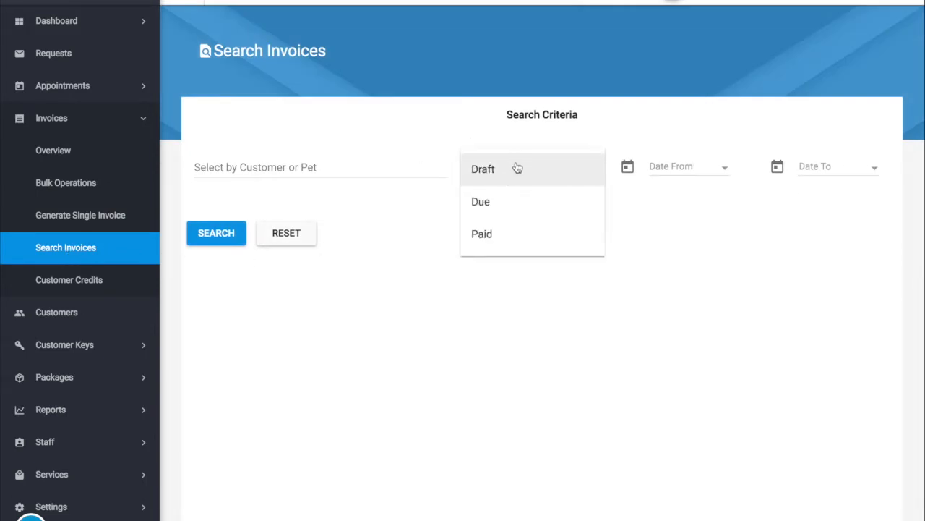
left_click(490, 210)
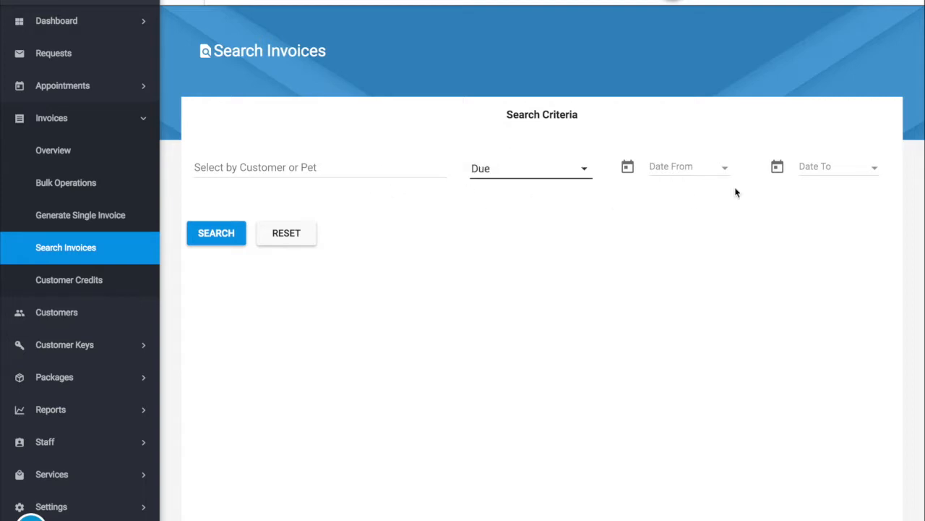
left_click(219, 237)
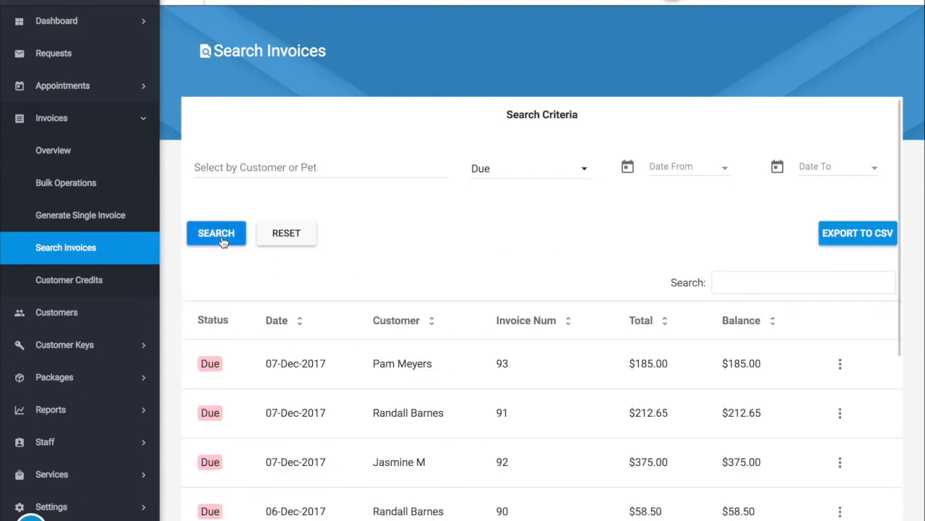
- Sort the due invoices by invoice number in descending order
scroll(427, 402, "down", 1)
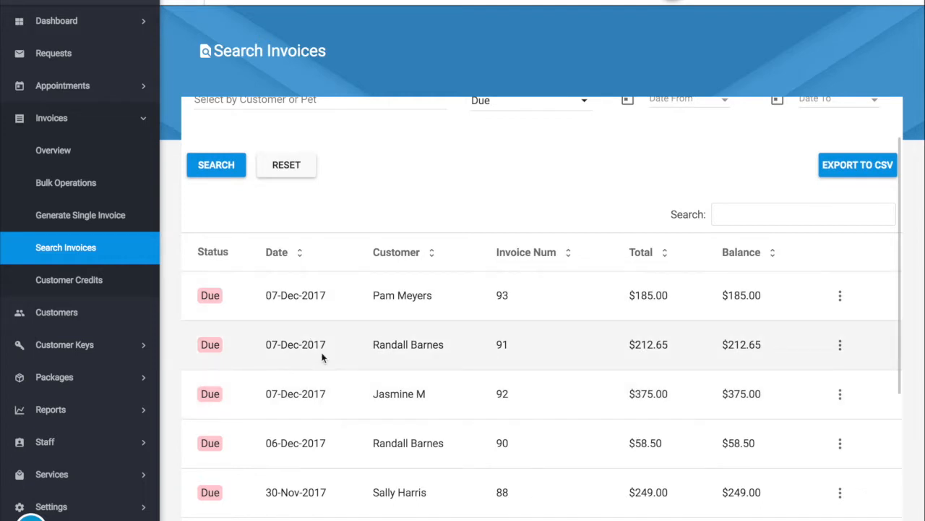
scroll(414, 427, "down", 1)
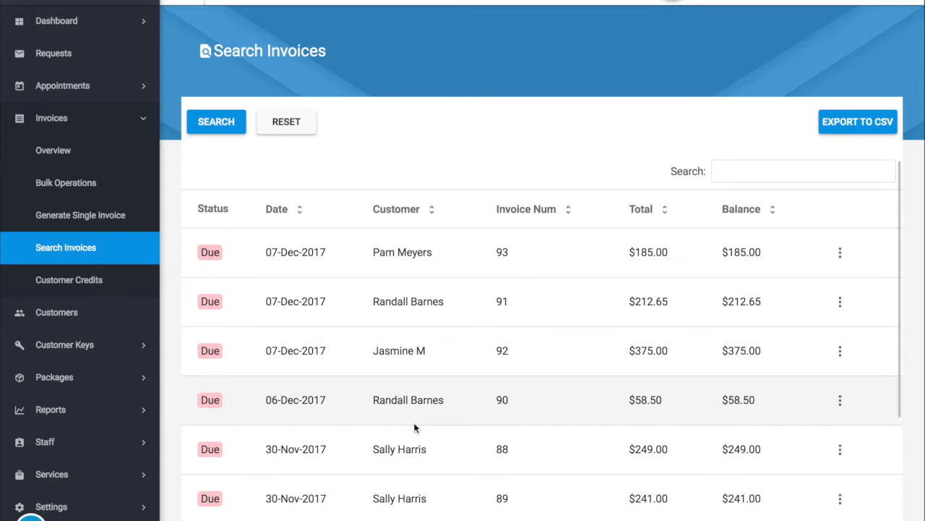
left_click(523, 212)
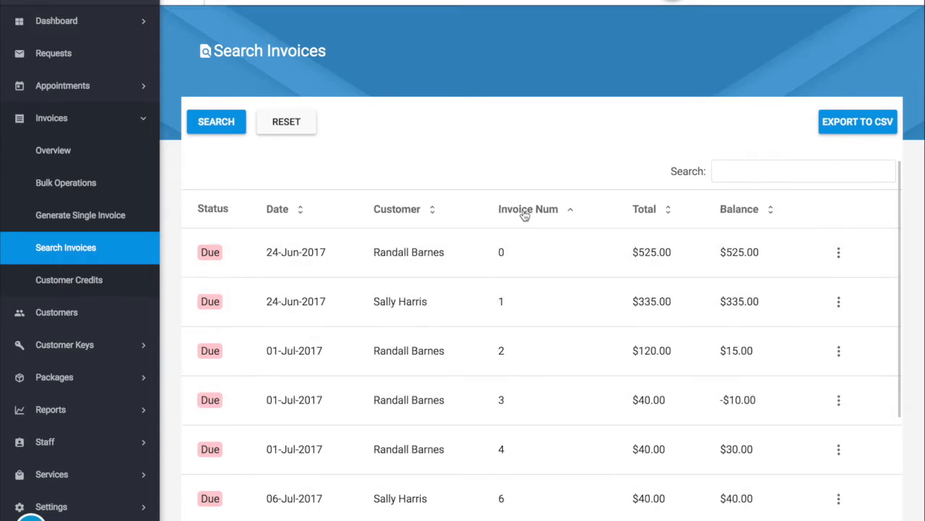
left_click(525, 212)
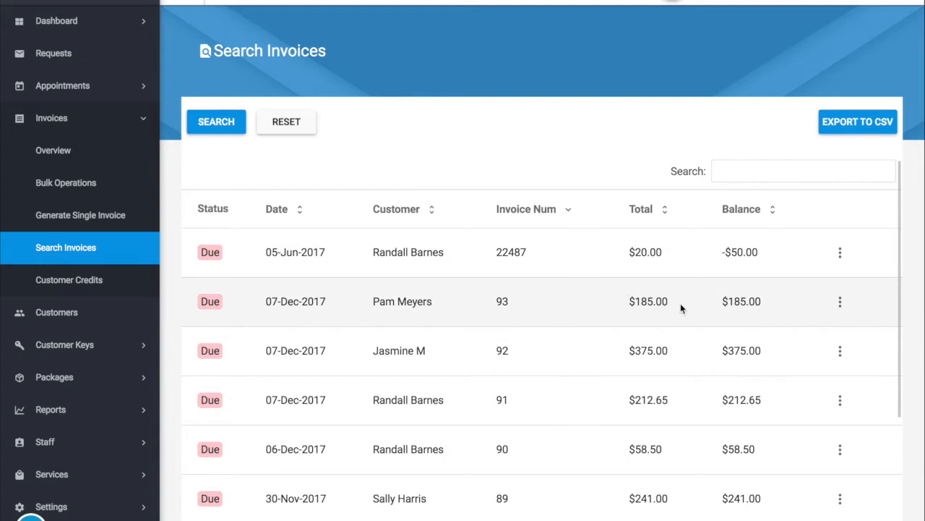
- View the $605.00 invoice dated 14-Nov-2017, examine its service lines, total and applied payment, and close it
scroll(680, 303, "down", 1)
scroll(681, 308, "down", 3)
scroll(681, 312, "down", 1)
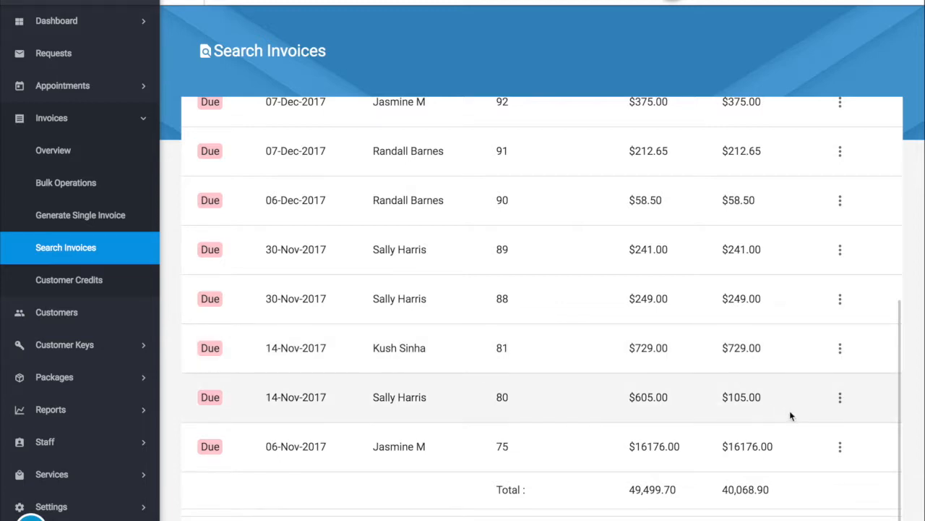
left_click(840, 409)
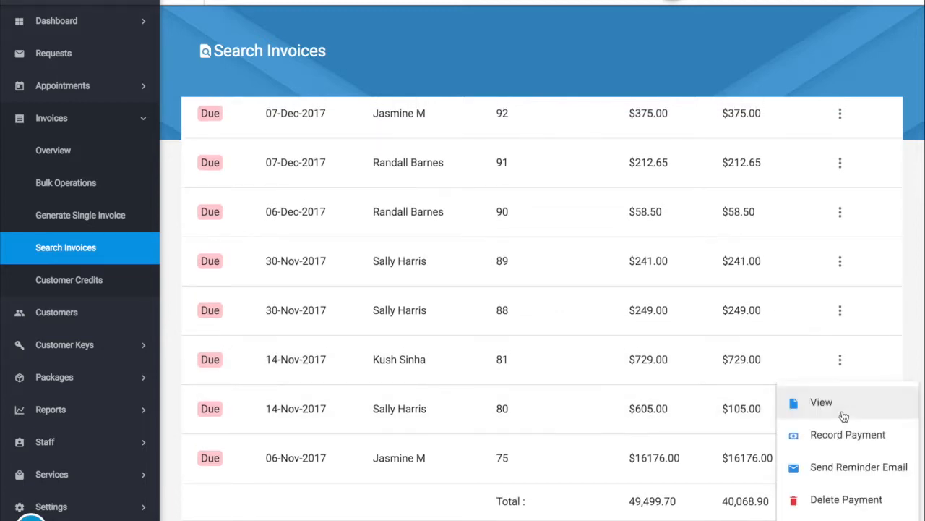
left_click(843, 415)
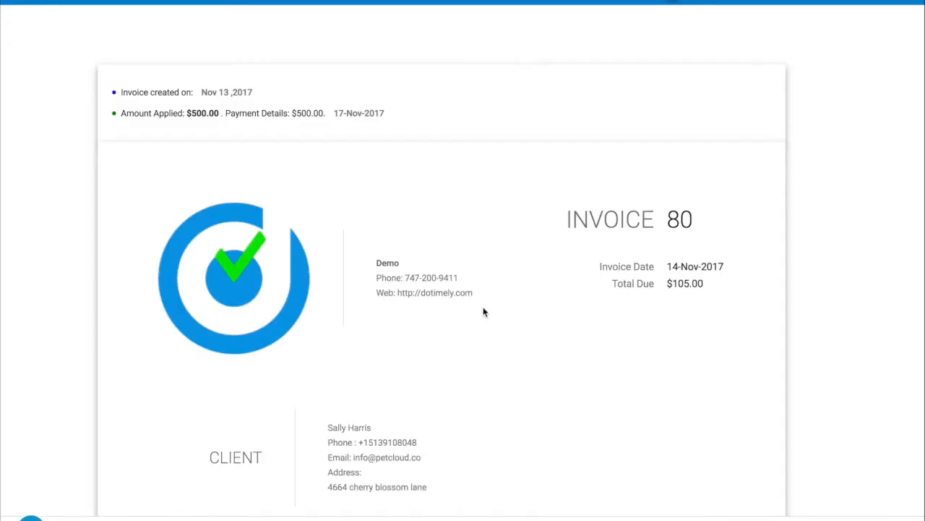
scroll(484, 312, "down", 1)
scroll(483, 311, "down", 5)
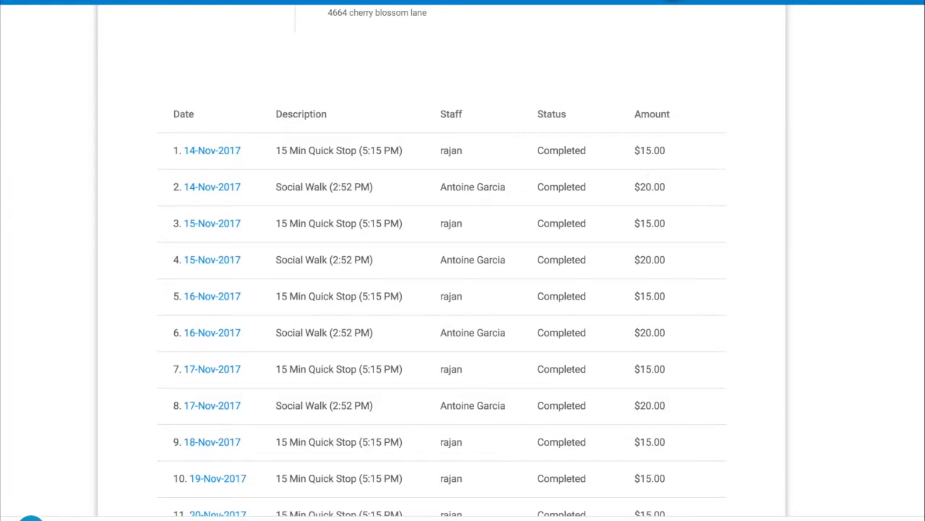
scroll(643, 172, "down", 7)
scroll(642, 171, "down", 10)
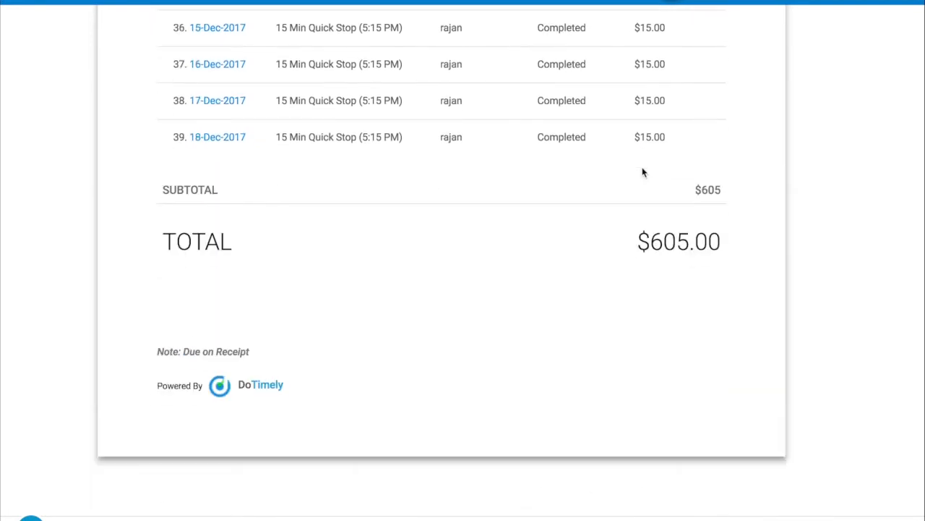
scroll(603, 287, "up", 10)
scroll(601, 287, "up", 13)
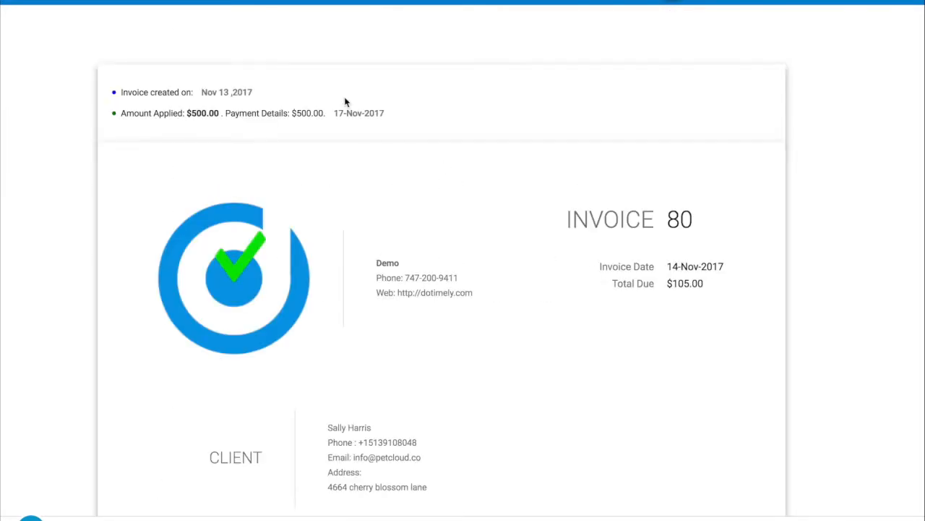
left_click_drag(385, 114, 153, 117)
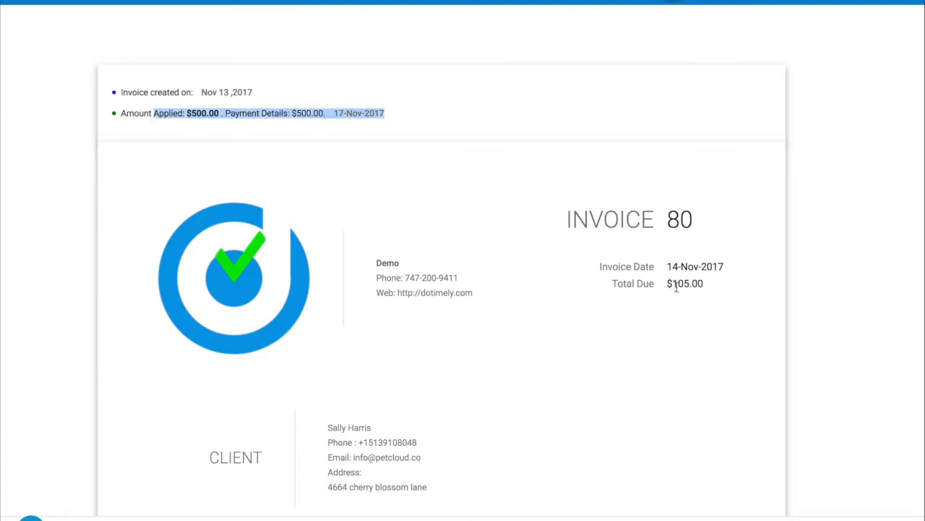
left_click(886, 519)
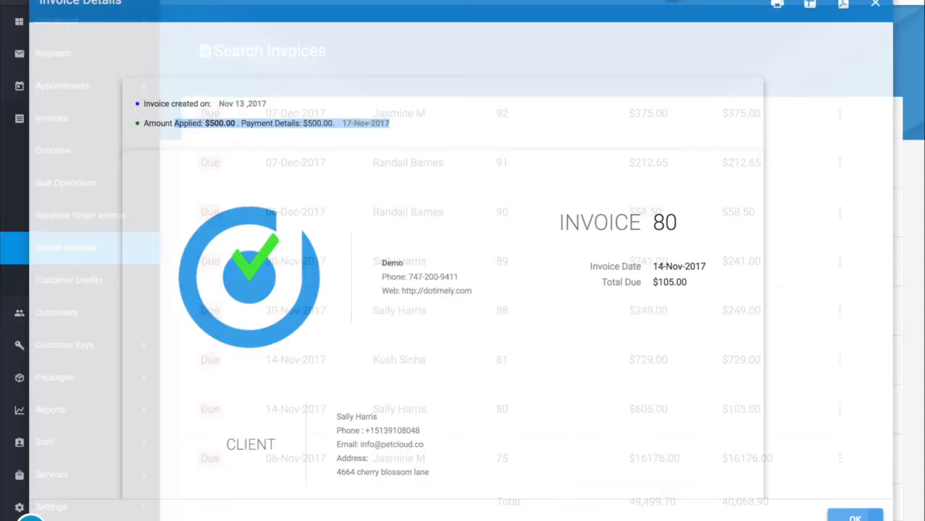
- Start recording a payment for the $605.00 invoice dated 14-Nov-2017, with amount 105 and payment method Cash
left_click(841, 412)
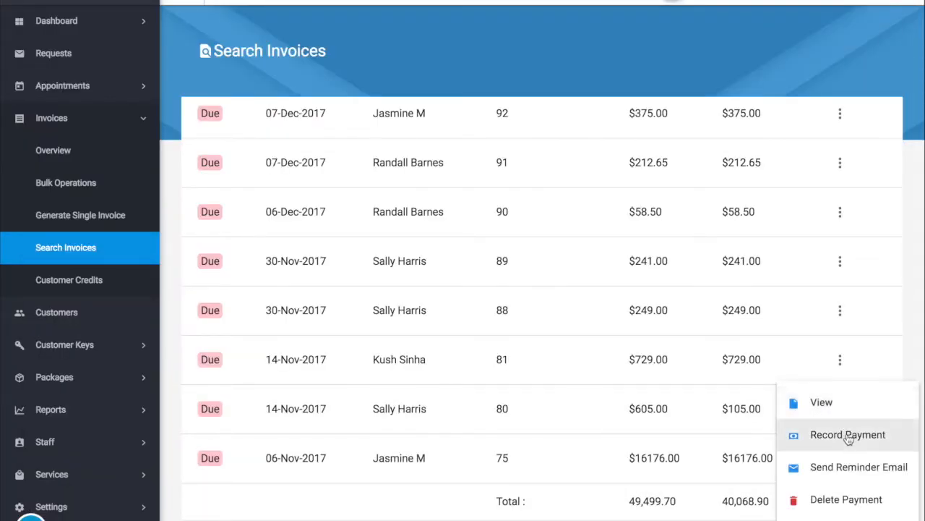
left_click(880, 354)
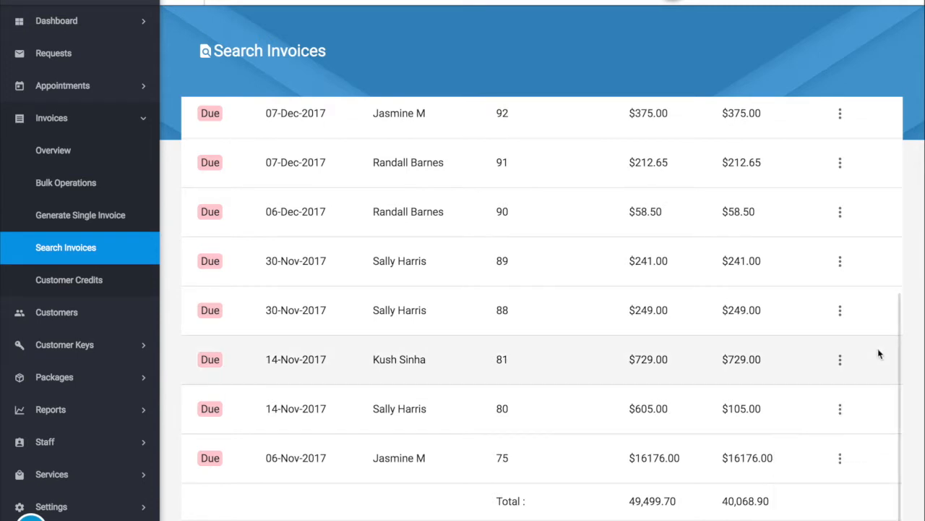
left_click(839, 410)
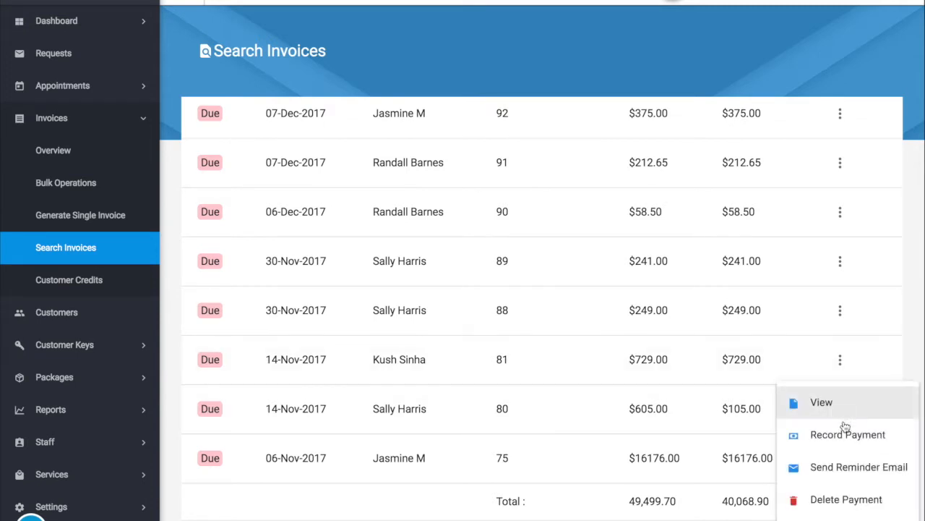
left_click(848, 435)
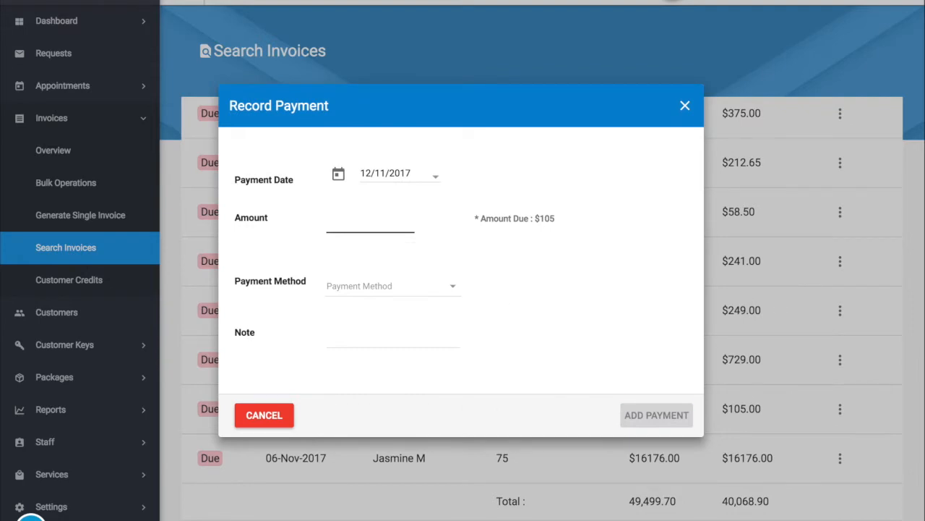
type("105")
left_click(367, 289)
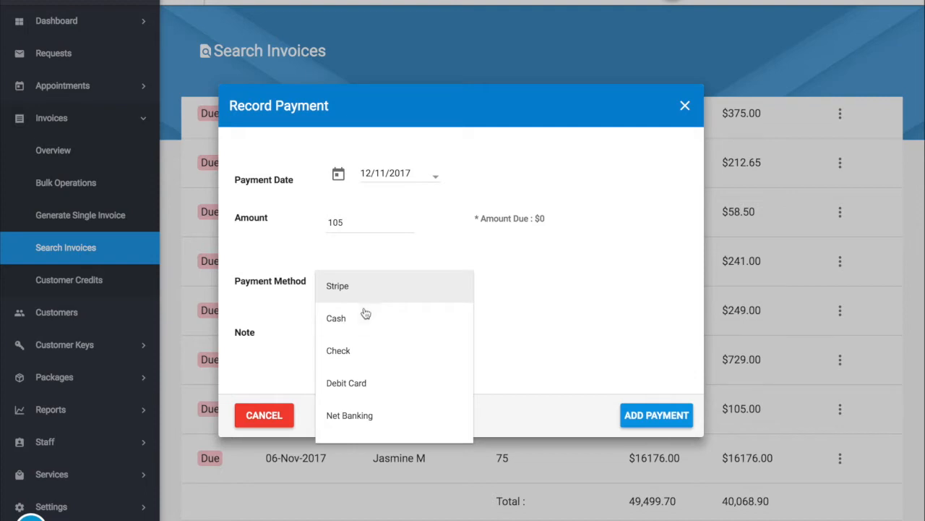
left_click(363, 324)
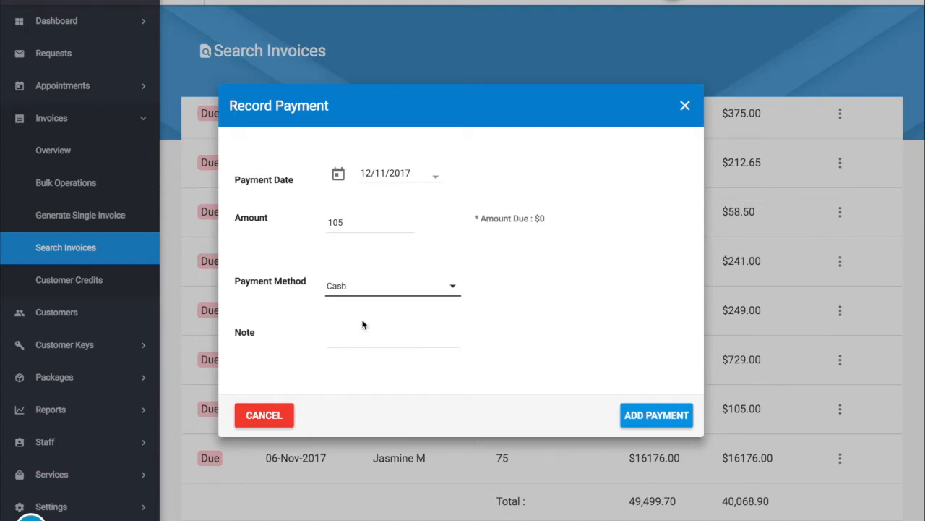
- Enter the note "collected by walker" and add the payment to the invoice
left_click(423, 342)
type("collected buy")
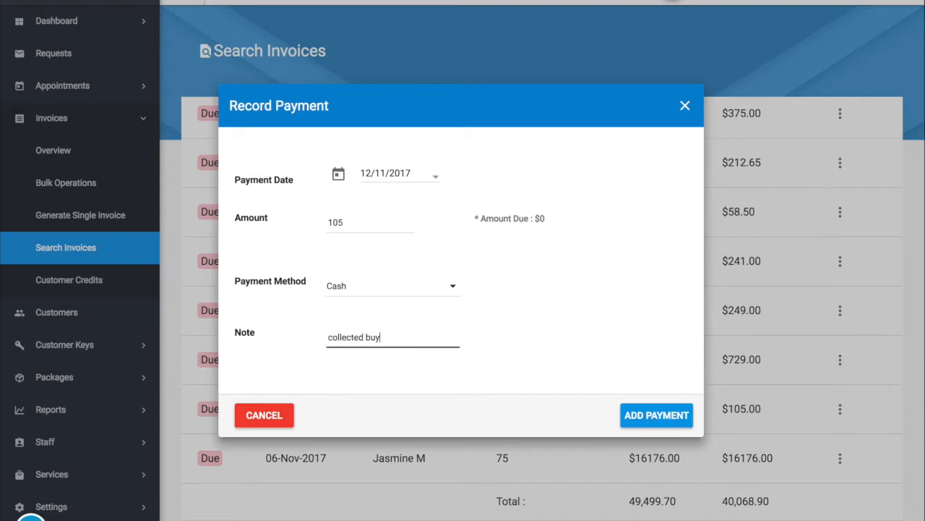
key("BackSpace")
key("BackSpace")
type("y walker")
left_click(657, 417)
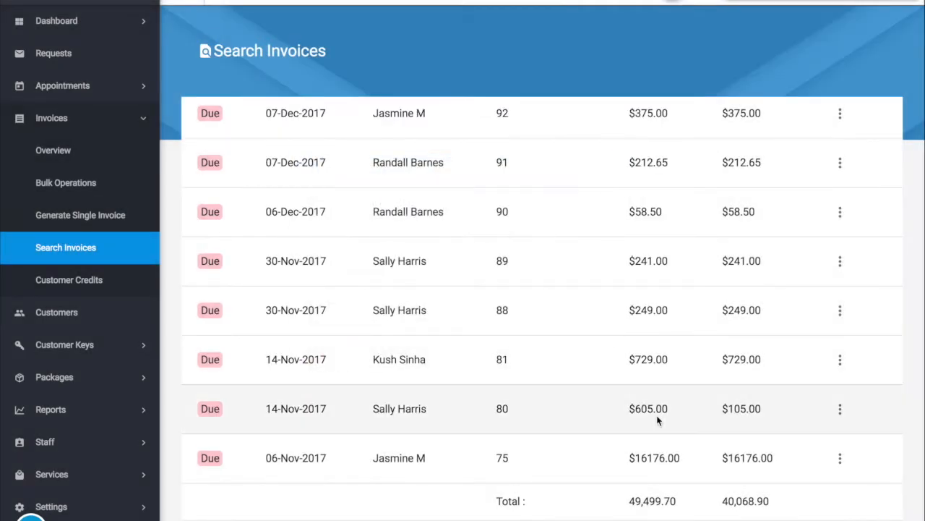
- Search for Paid invoices belonging to the customer whose payment was just recorded
scroll(505, 422, "up", 5)
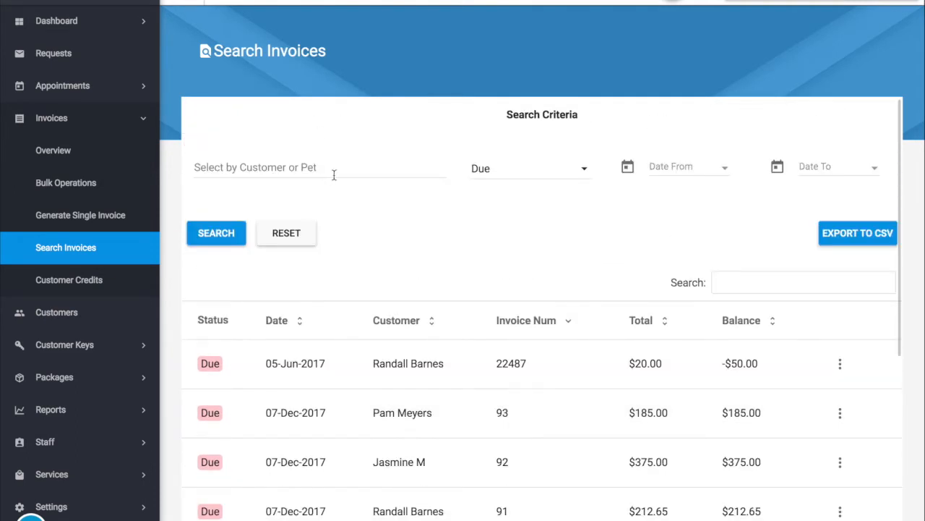
left_click(332, 174)
type("sall")
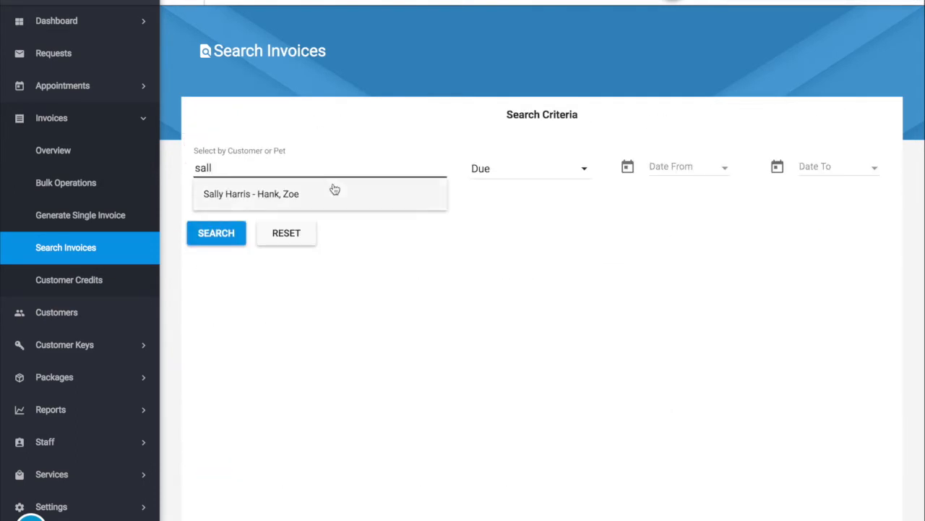
left_click(320, 198)
left_click(580, 177)
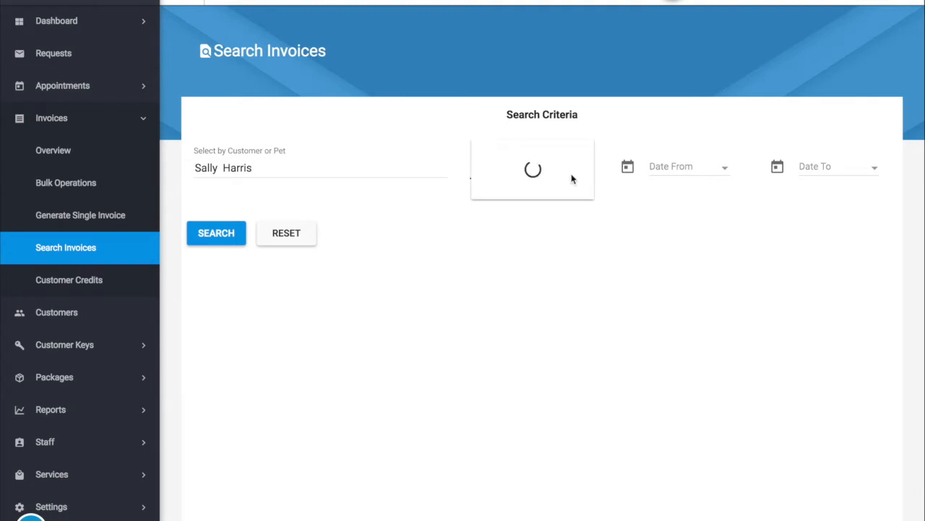
left_click(518, 214)
left_click(221, 237)
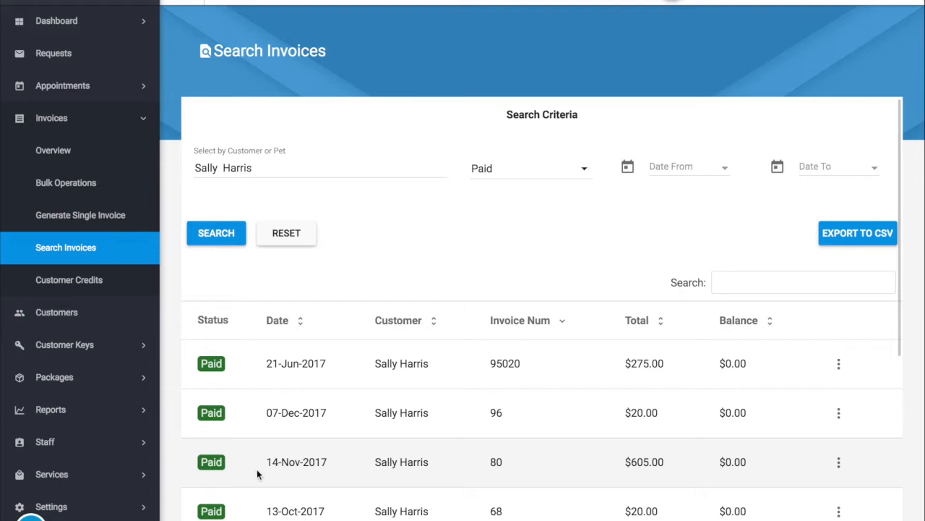
- Reset the search criteria, and review the deletable payments of the $605.00 invoice dated 14-Nov-2017 without deleting any
left_click(285, 237)
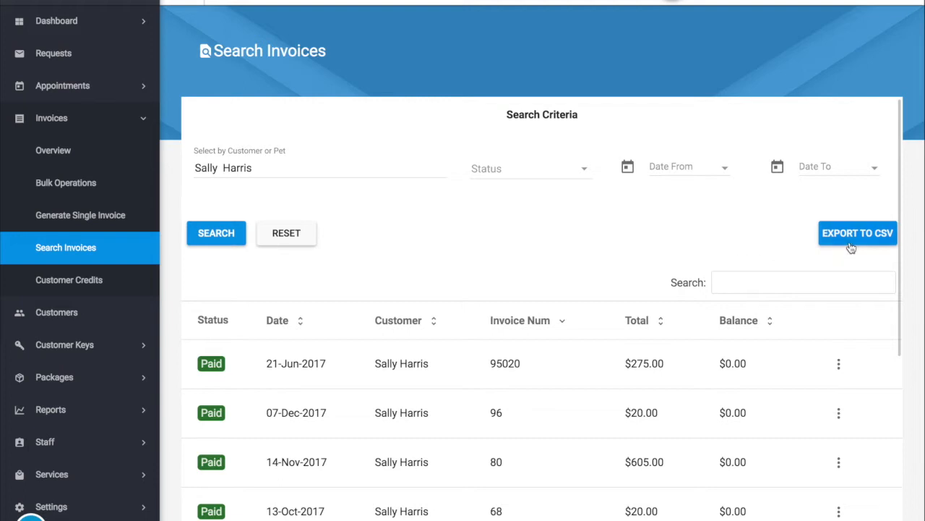
left_click(840, 365)
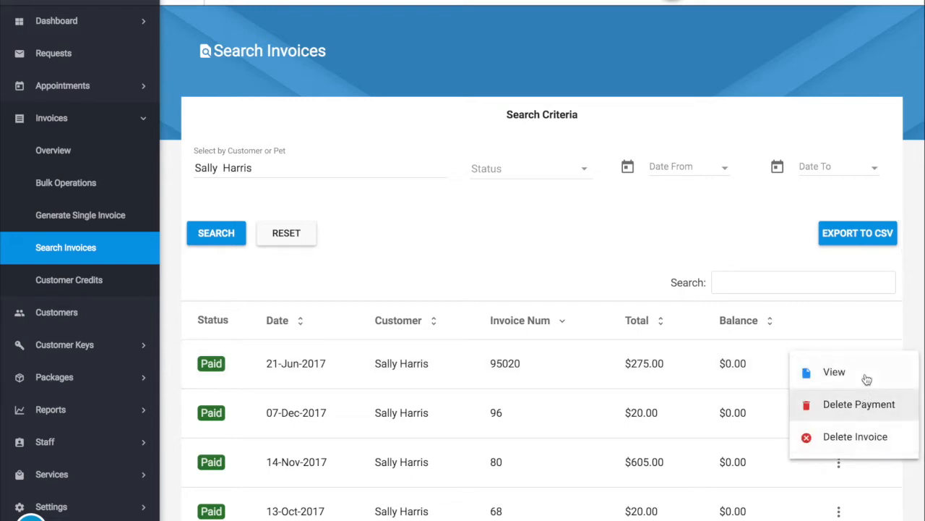
left_click(769, 448)
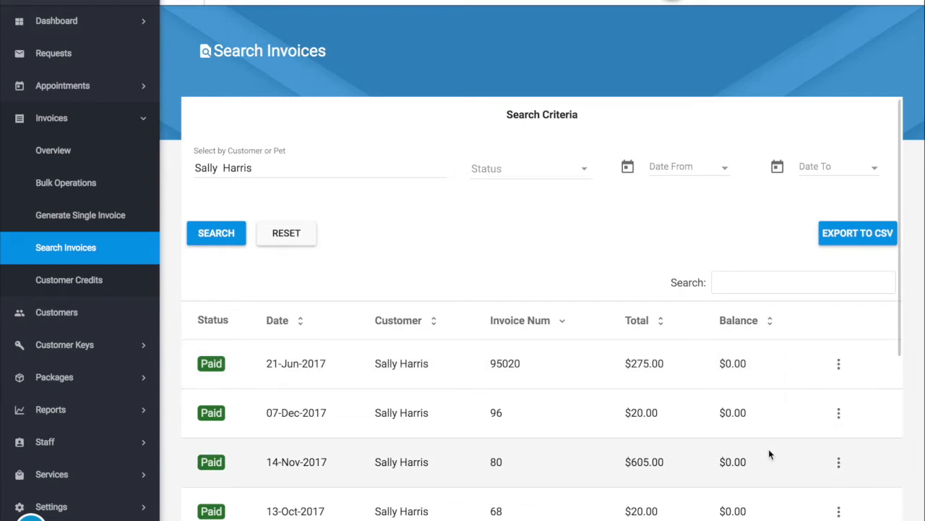
left_click(840, 463)
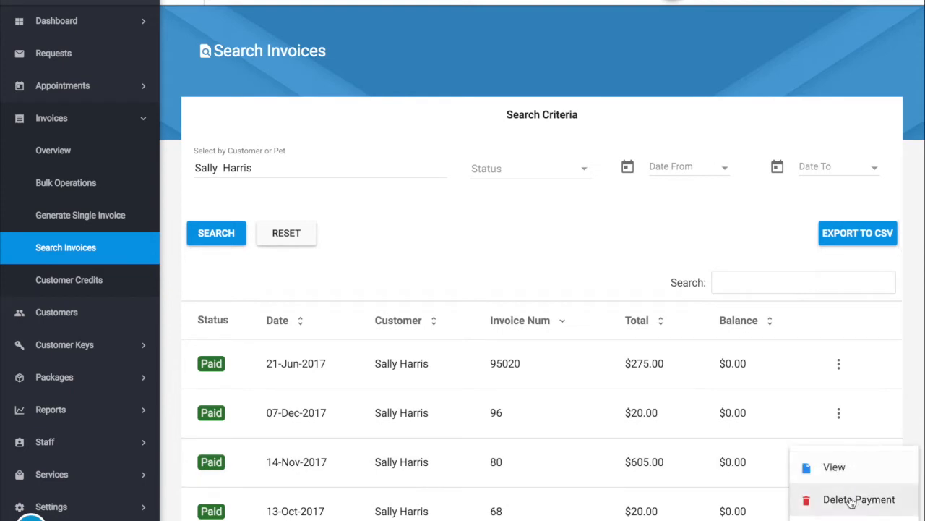
left_click(850, 498)
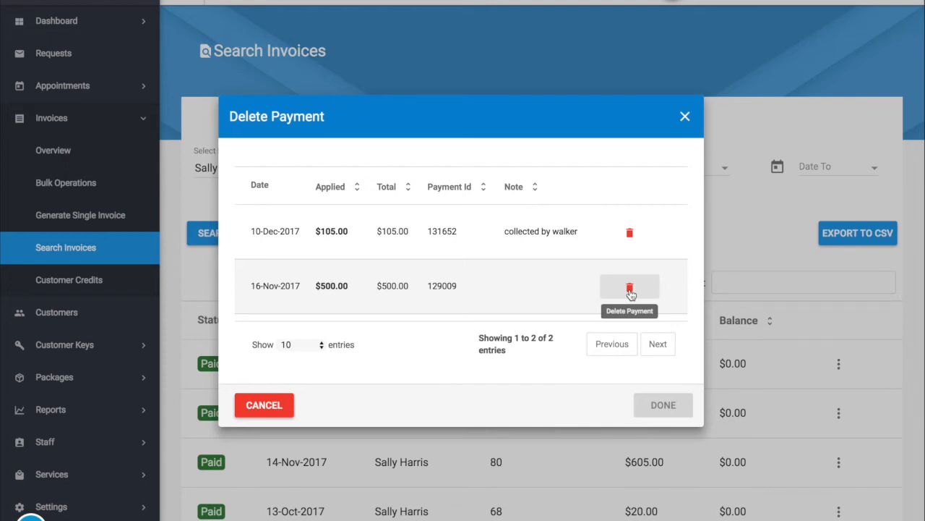
left_click(254, 412)
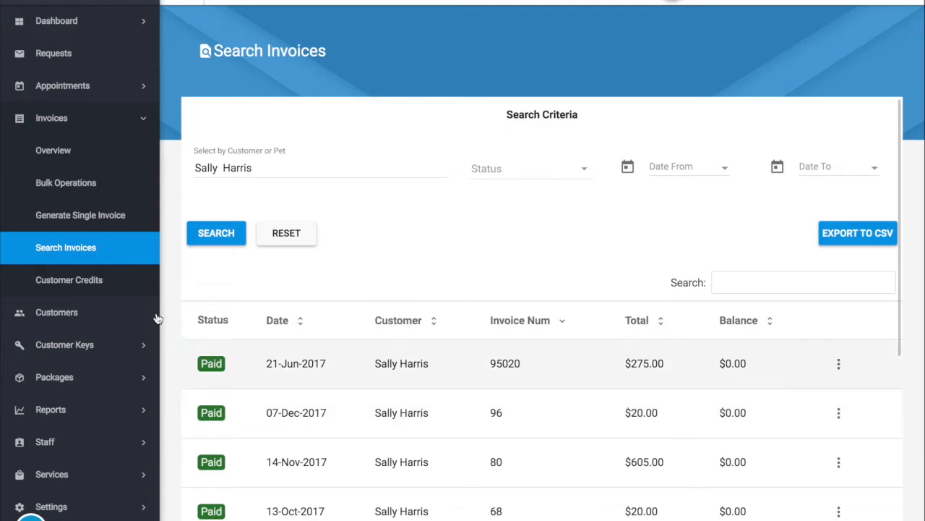
- Open the customer credits list to examine the credit balances
left_click(79, 286)
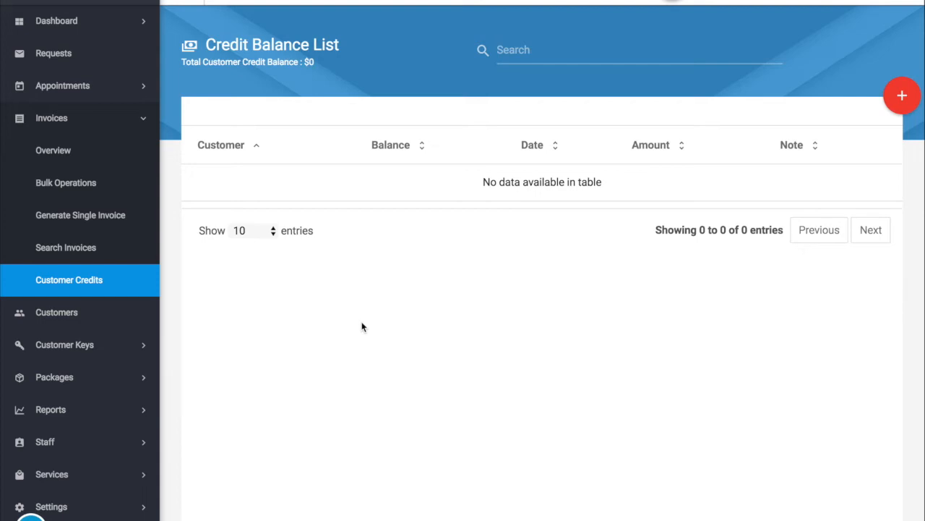
- Start a new customer credit and select the customer by name to record it for
left_click(900, 96)
left_click(395, 163)
type("Sal")
left_click(372, 190)
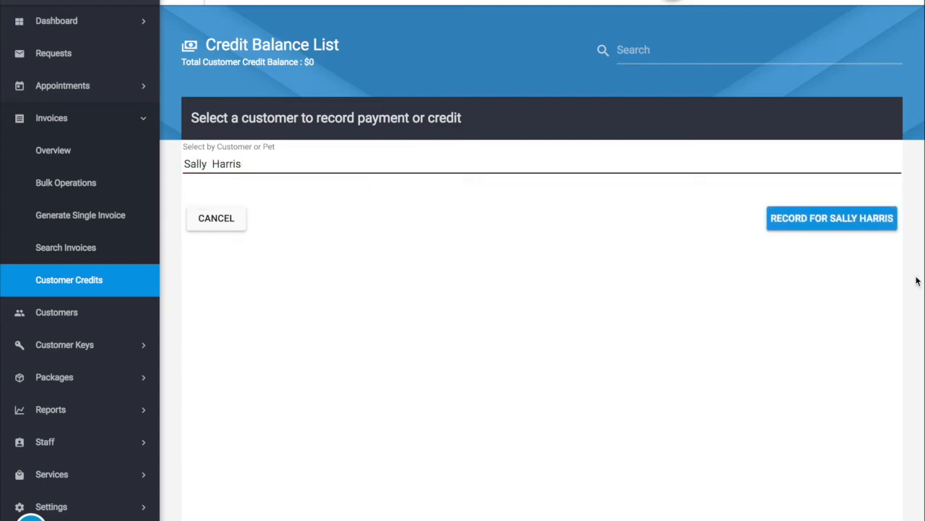
left_click(854, 220)
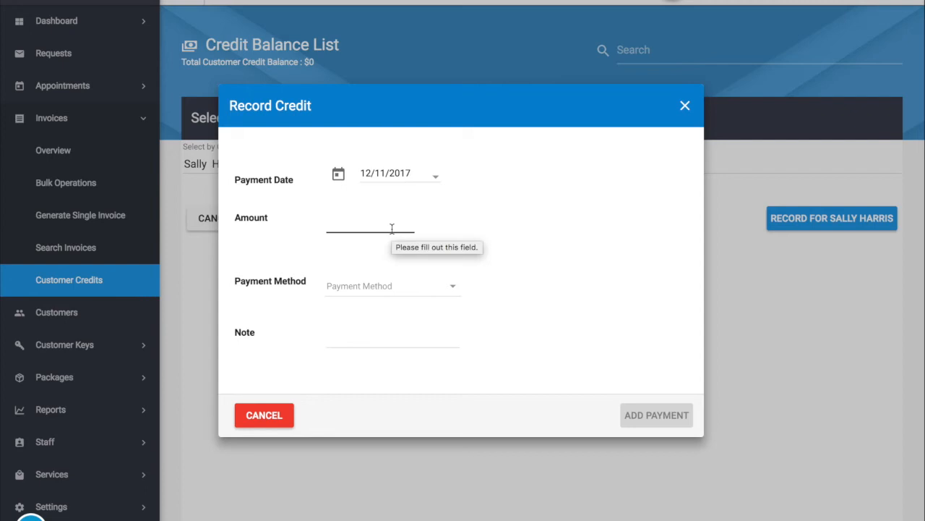
- Record a credit of 50 with payment method Customer Credit and the note "Discount"
type("1")
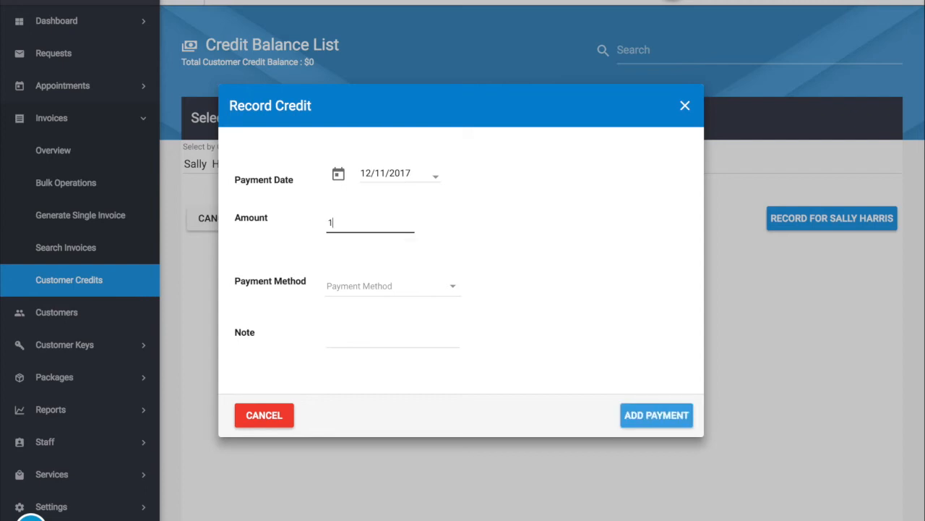
key("BackSpace")
type("50")
key("Tab")
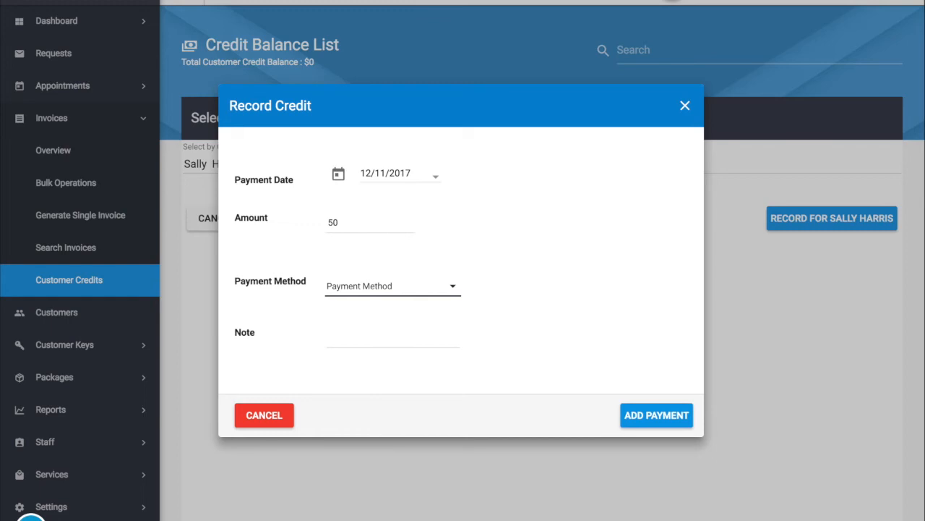
left_click(418, 293)
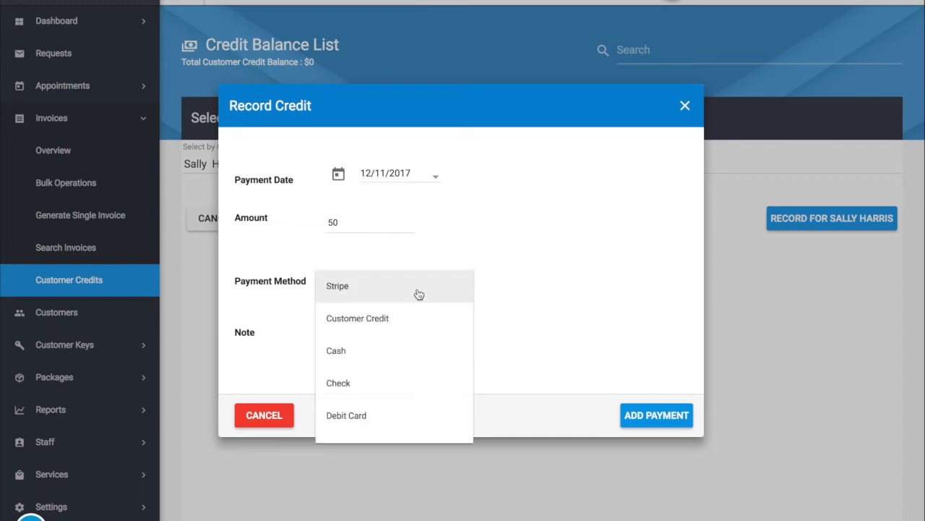
left_click(378, 327)
left_click(355, 336)
type("Disco")
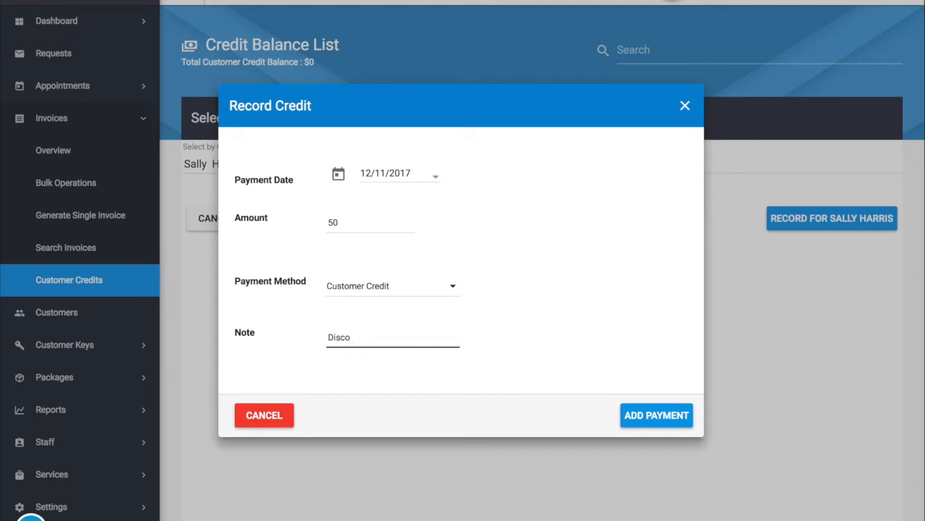
type("unt")
left_click(655, 418)
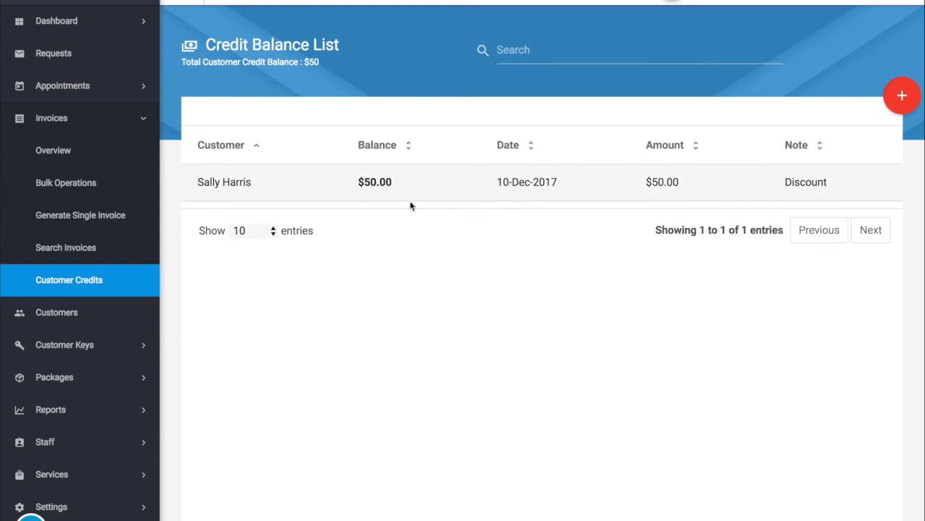
- Search for all invoices with the status Due
left_click(109, 250)
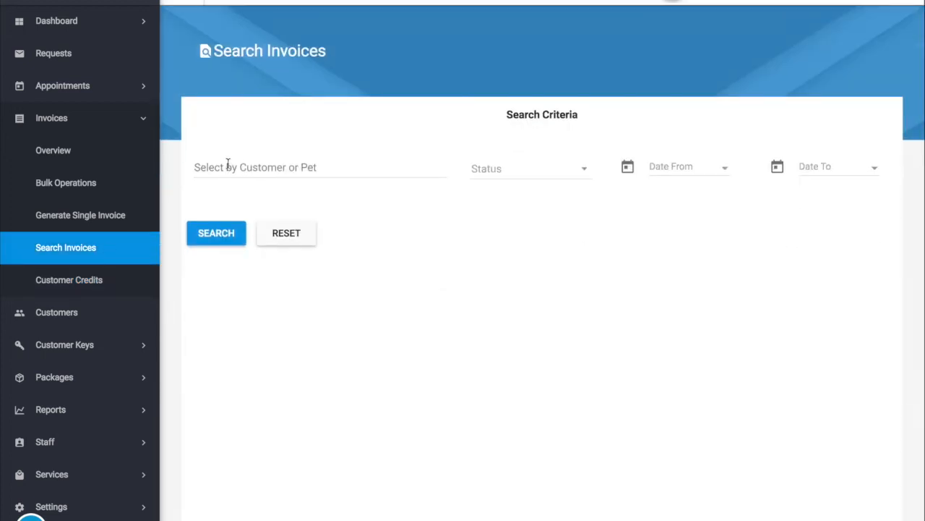
left_click(499, 170)
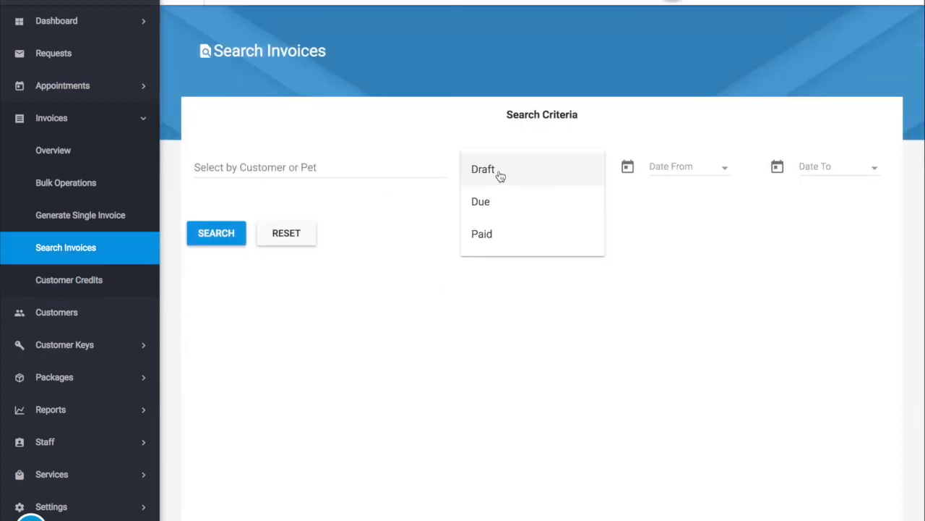
left_click(492, 200)
left_click(210, 234)
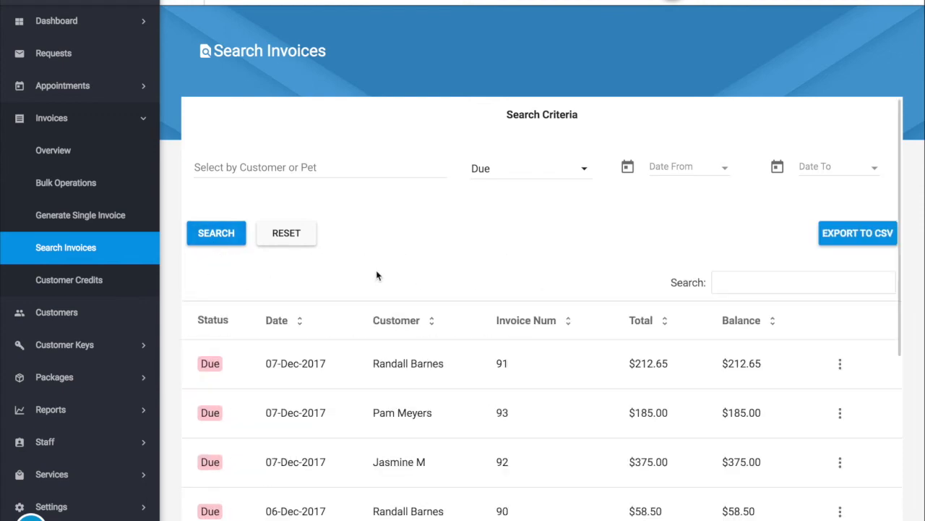
- Apply the customer's available credit as a payment on the $241.00 due invoice dated 30-Nov-2017
scroll(376, 273, "down", 5)
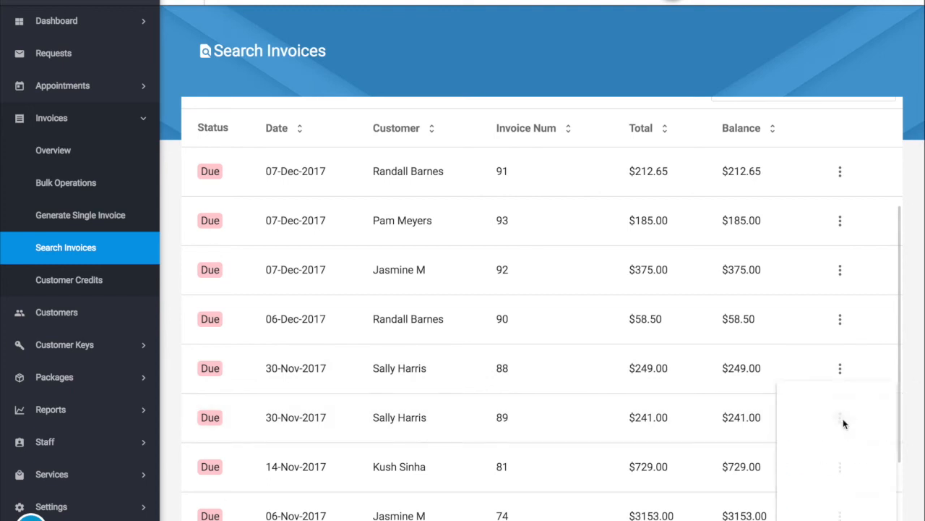
left_click(840, 420)
left_click(854, 435)
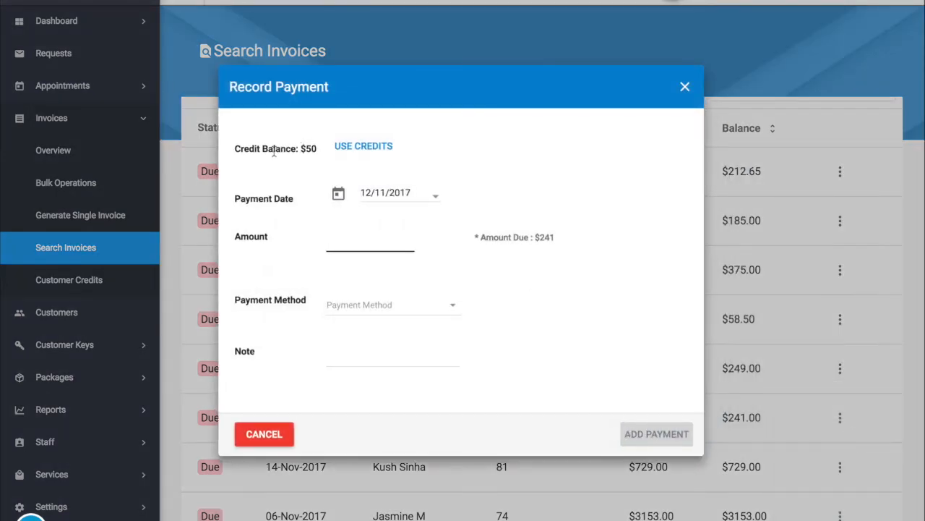
left_click_drag(236, 153, 316, 161)
left_click(316, 160)
left_click(360, 150)
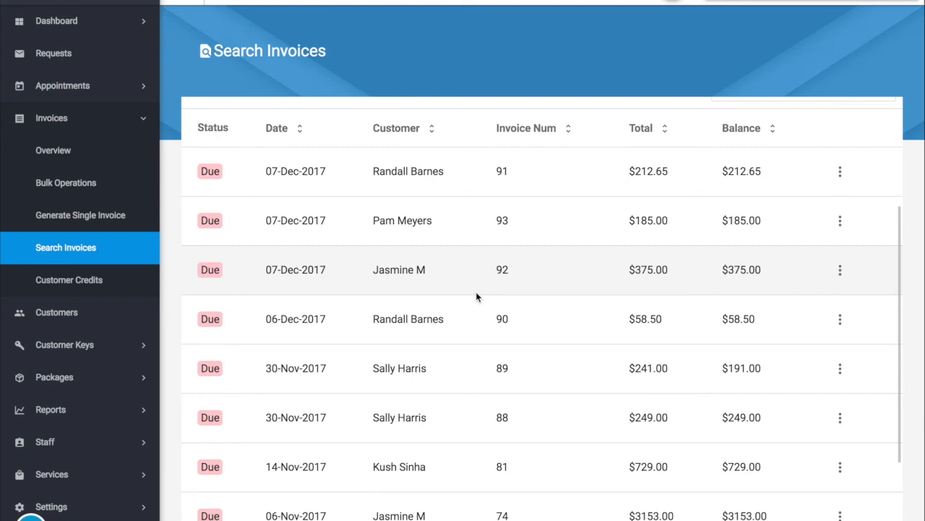
- Narrow the Due invoice search to the customer whose credit was just used
scroll(476, 296, "up", 3)
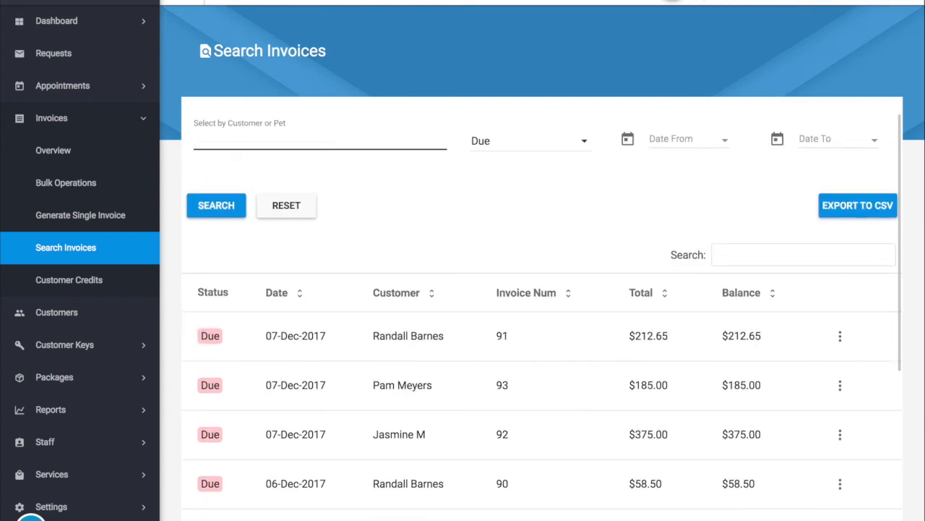
type("sal")
left_click(342, 185)
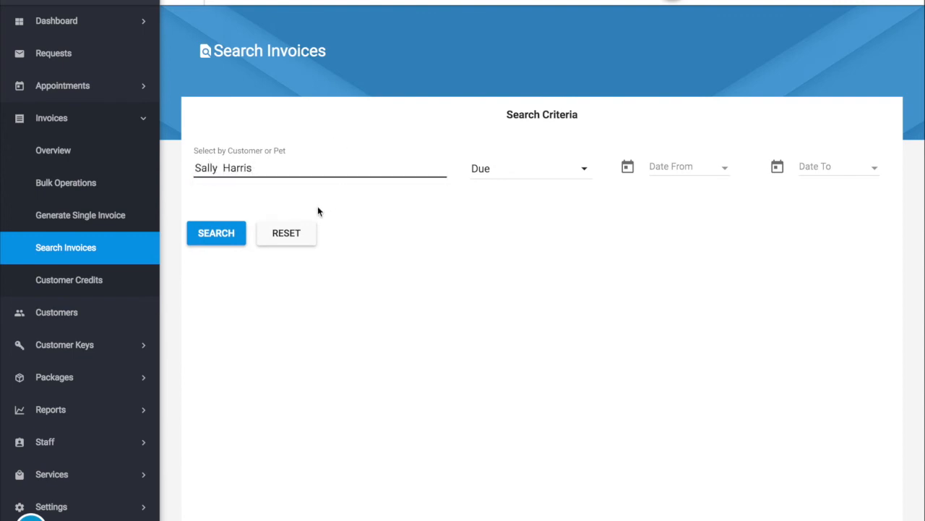
left_click(208, 235)
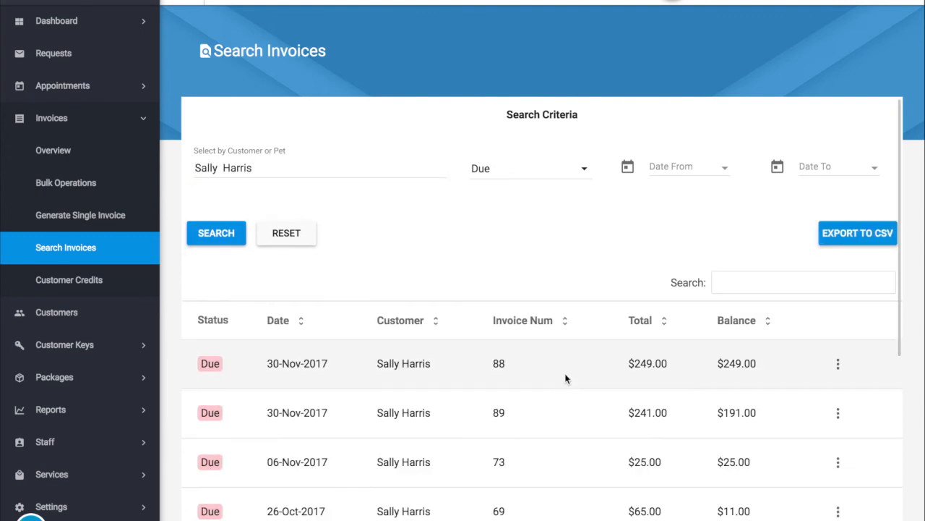
- View the $241.00 invoice dated 30-Nov-2017 to check the applied credit, and return to the invoice list
scroll(565, 373, "down", 1)
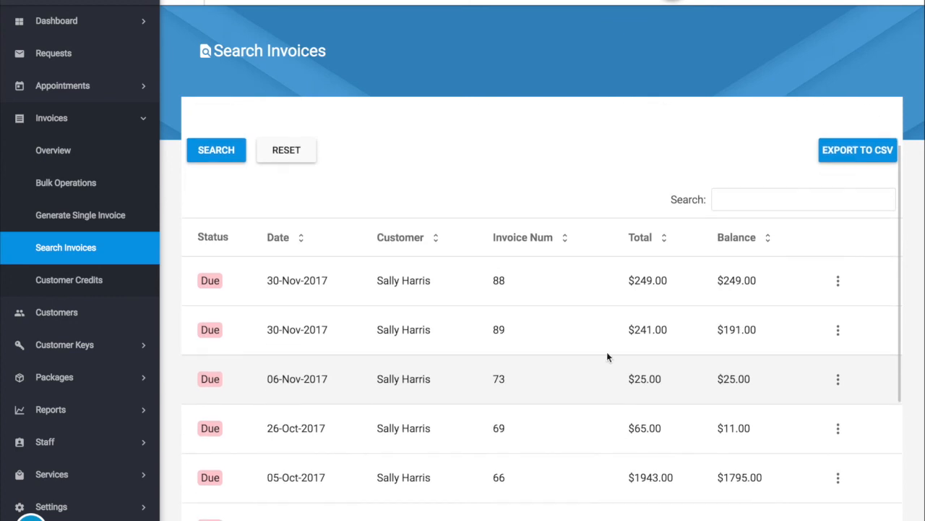
left_click(838, 330)
left_click(836, 336)
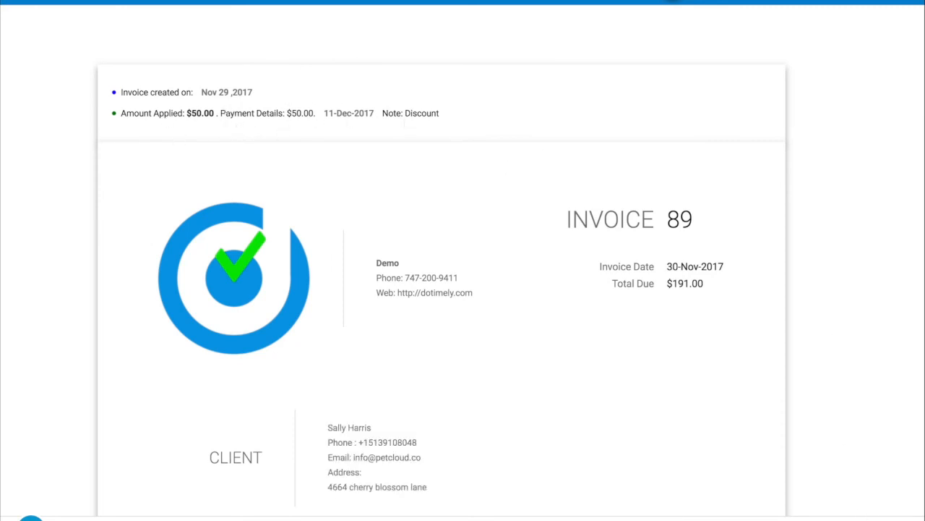
left_click(810, 519)
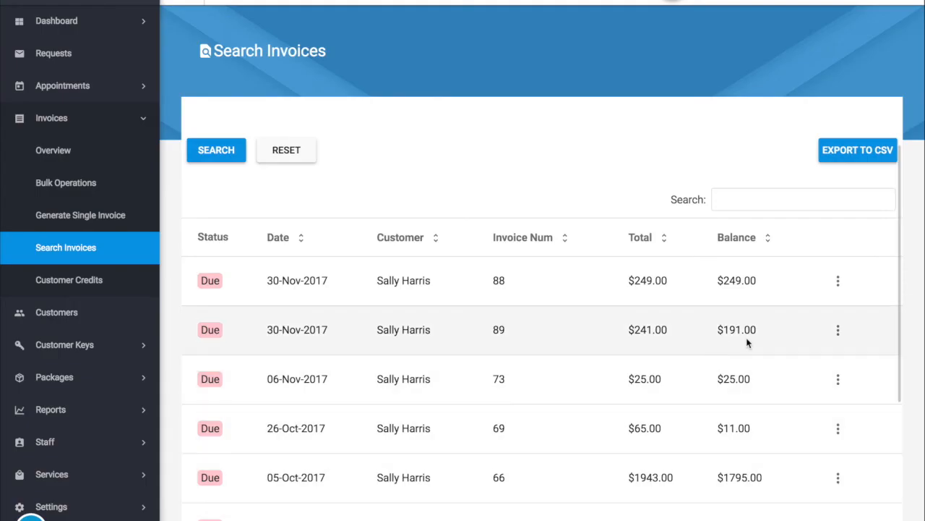
- Look through the customer's due invoices, and search for the same customer's Draft invoices
scroll(748, 344, "down", 4)
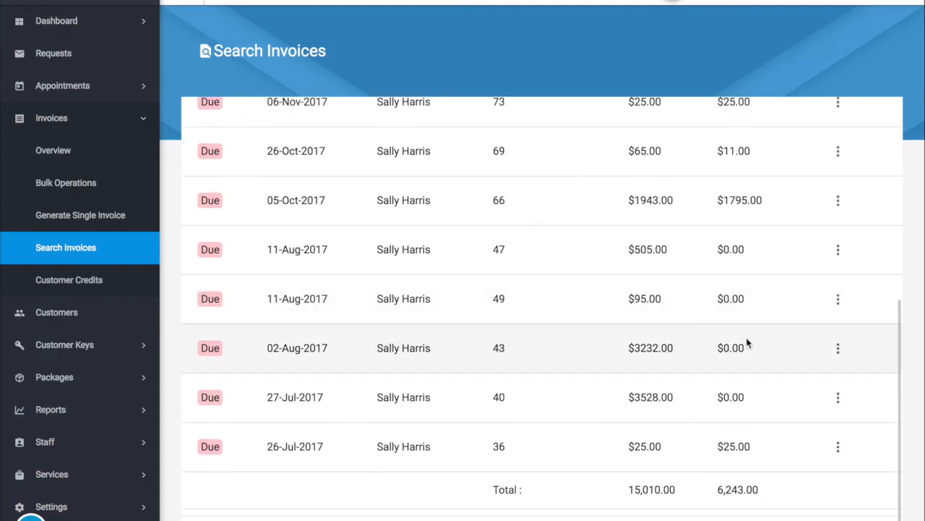
scroll(748, 345, "up", 5)
left_click(553, 182)
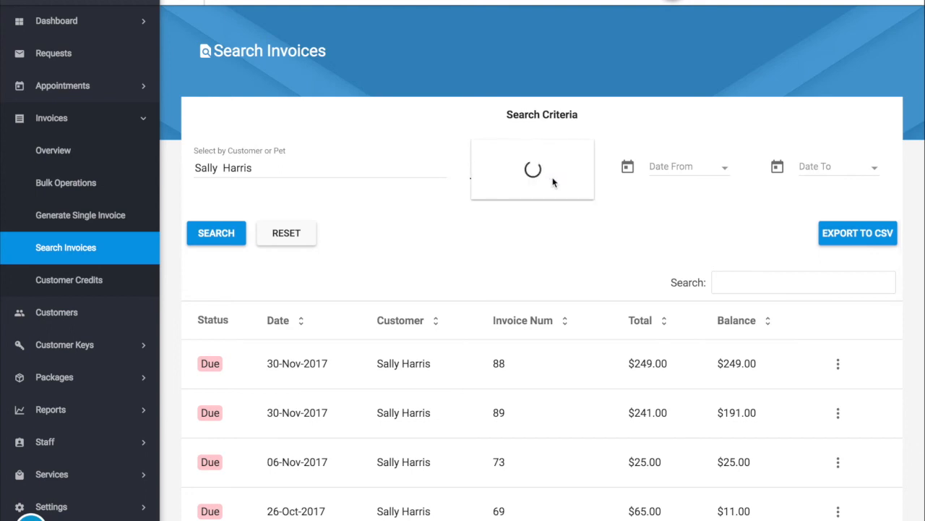
left_click(533, 145)
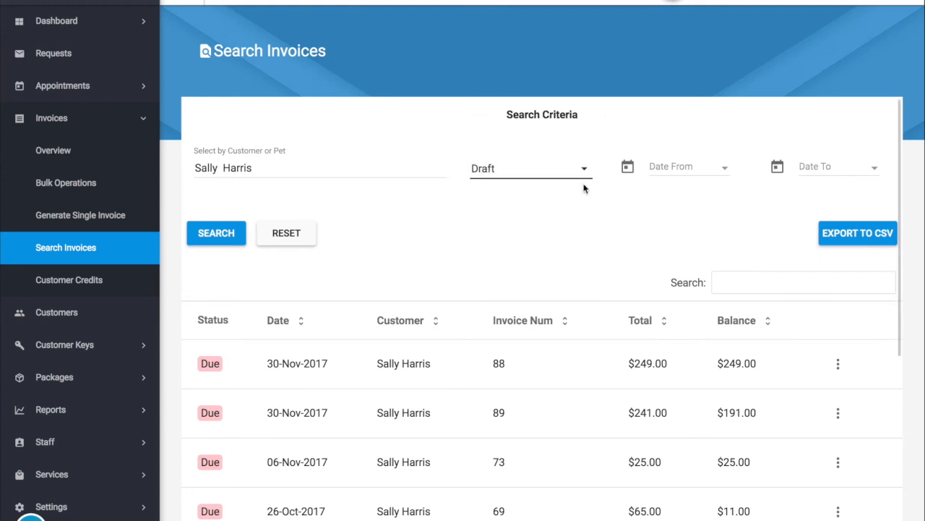
left_click(226, 234)
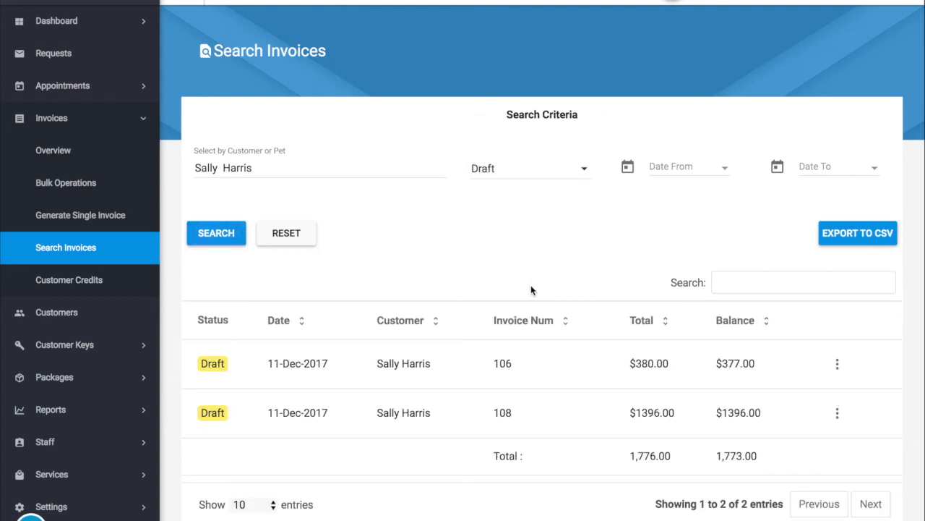